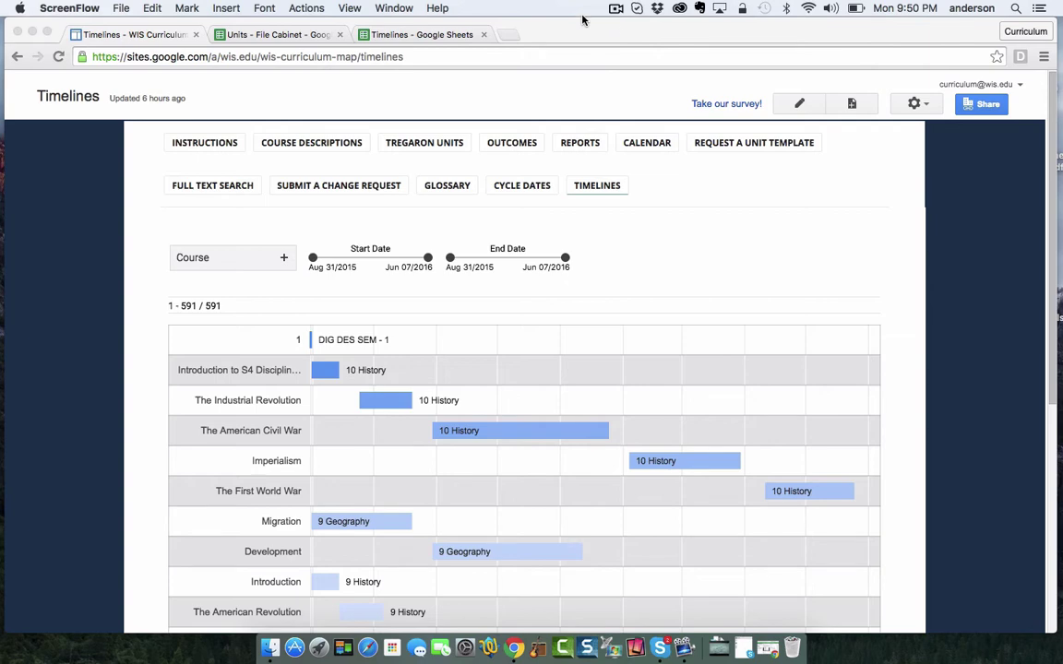
- Review Sheet2 of the Timelines spreadsheet, where a QUERY pulls Unit, Course, Start Date and End Date
{"action": "left_click", "coordinate": [444, 35]}
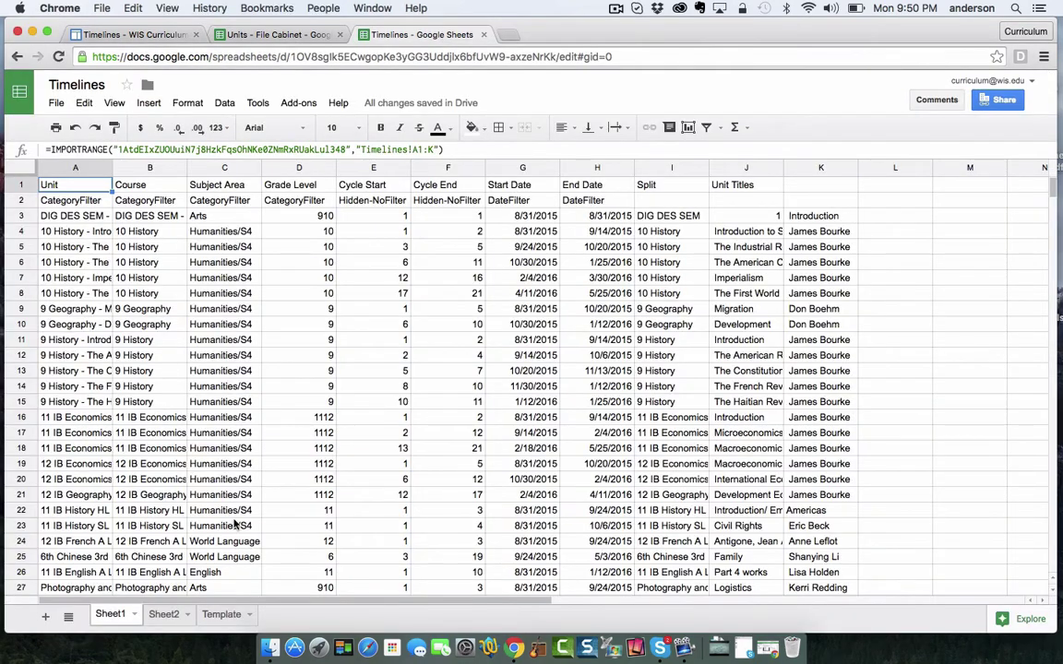
{"action": "left_click", "coordinate": [164, 613]}
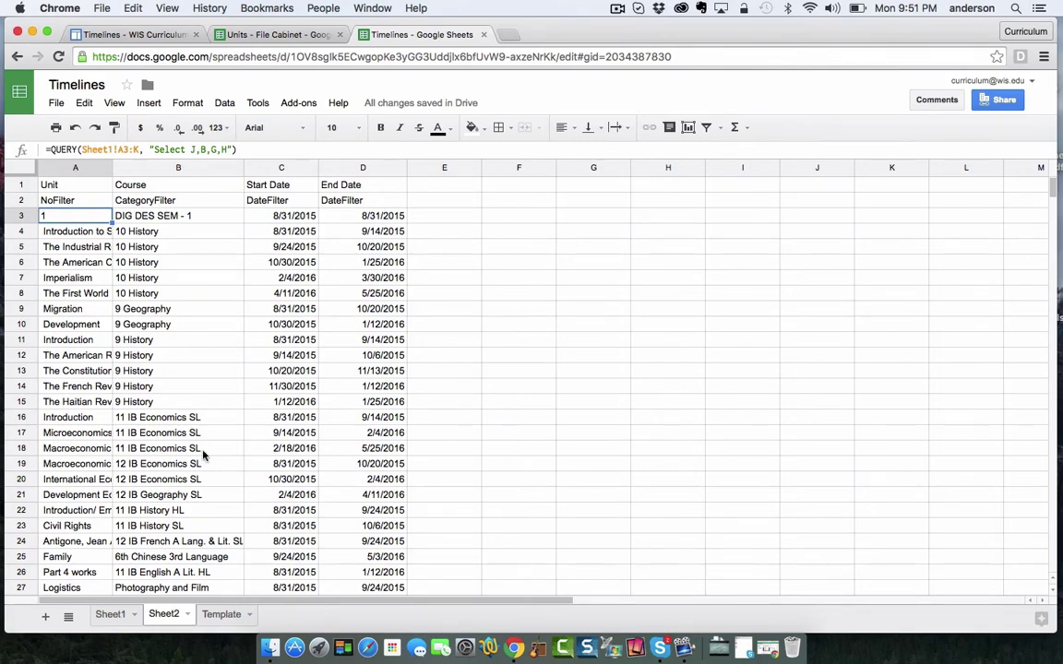
{"action": "scroll", "coordinate": [203, 453], "scroll_direction": "down", "scroll_amount": 8}
{"action": "scroll", "coordinate": [203, 454], "scroll_direction": "down", "scroll_amount": 6}
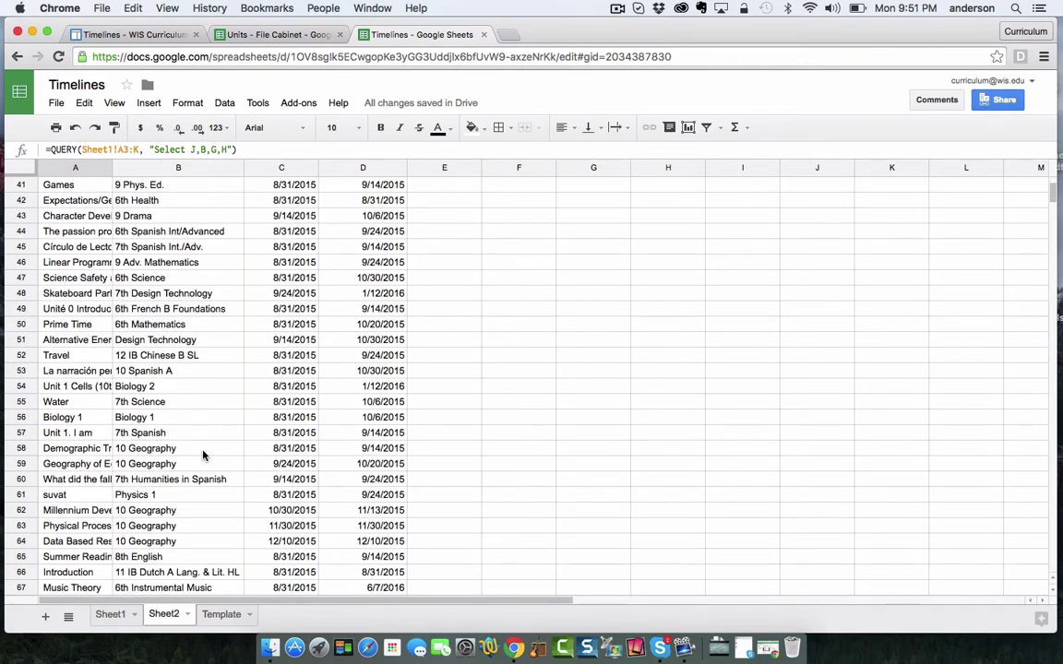
{"action": "scroll", "coordinate": [203, 454], "scroll_direction": "up", "scroll_amount": 15}
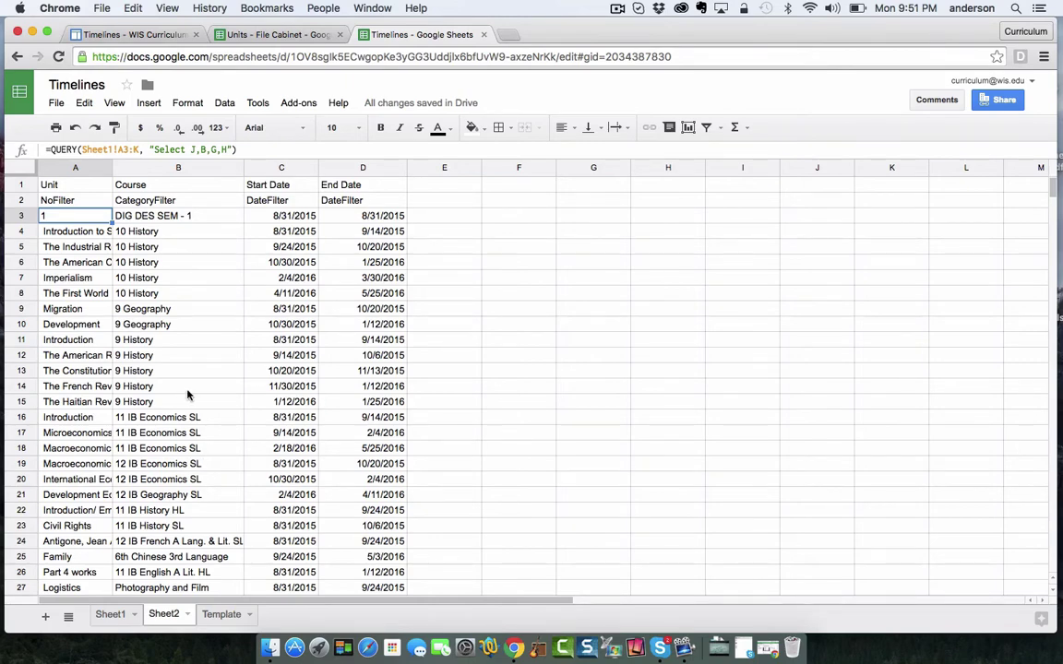
- Filter the Timelines Gantt chart on the site to the 9 History course
{"action": "left_click", "coordinate": [148, 35]}
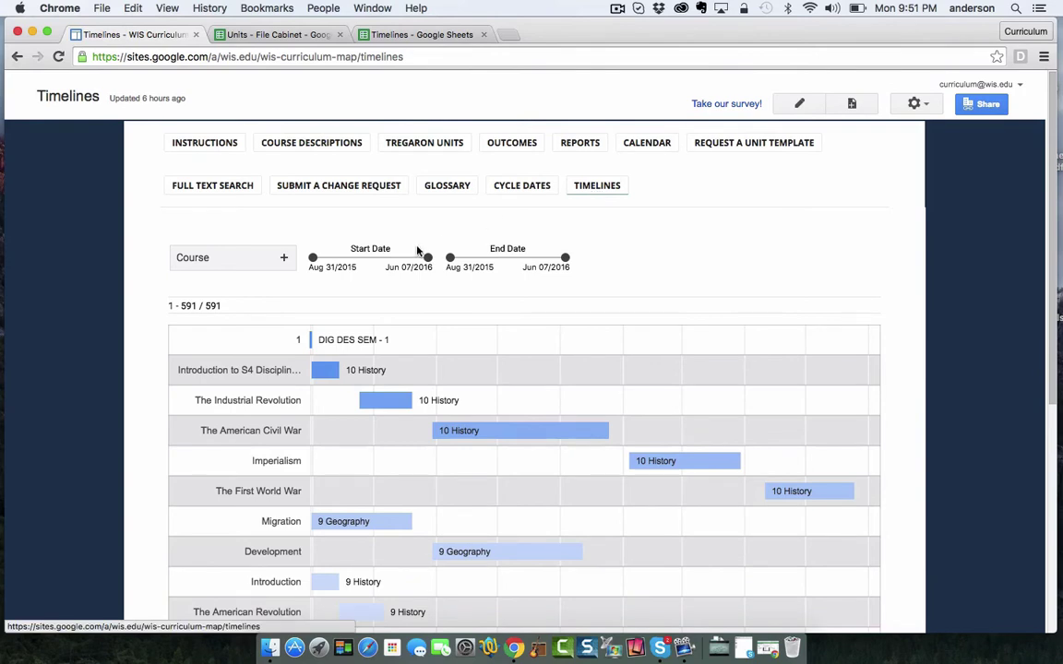
{"action": "left_click", "coordinate": [284, 260]}
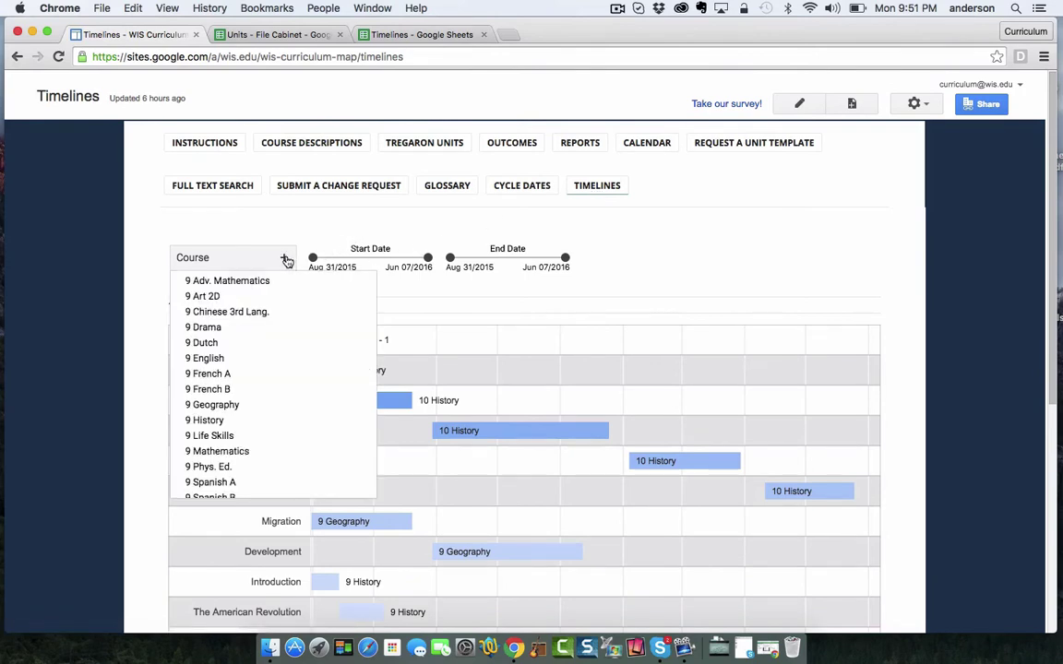
{"action": "left_click", "coordinate": [211, 421]}
- Add 10 History to the course filter so the chart shows 10 units
{"action": "left_click", "coordinate": [284, 258]}
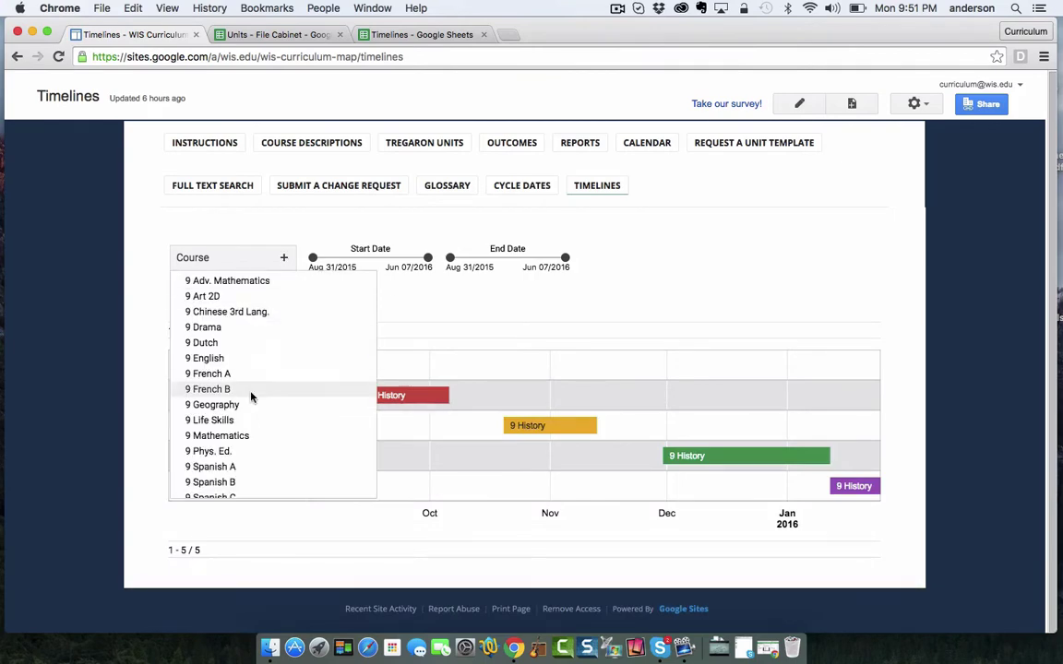
{"action": "scroll", "coordinate": [252, 397], "scroll_direction": "down", "scroll_amount": 5}
{"action": "scroll", "coordinate": [251, 396], "scroll_direction": "down", "scroll_amount": 2}
{"action": "scroll", "coordinate": [251, 397], "scroll_direction": "up", "scroll_amount": 15}
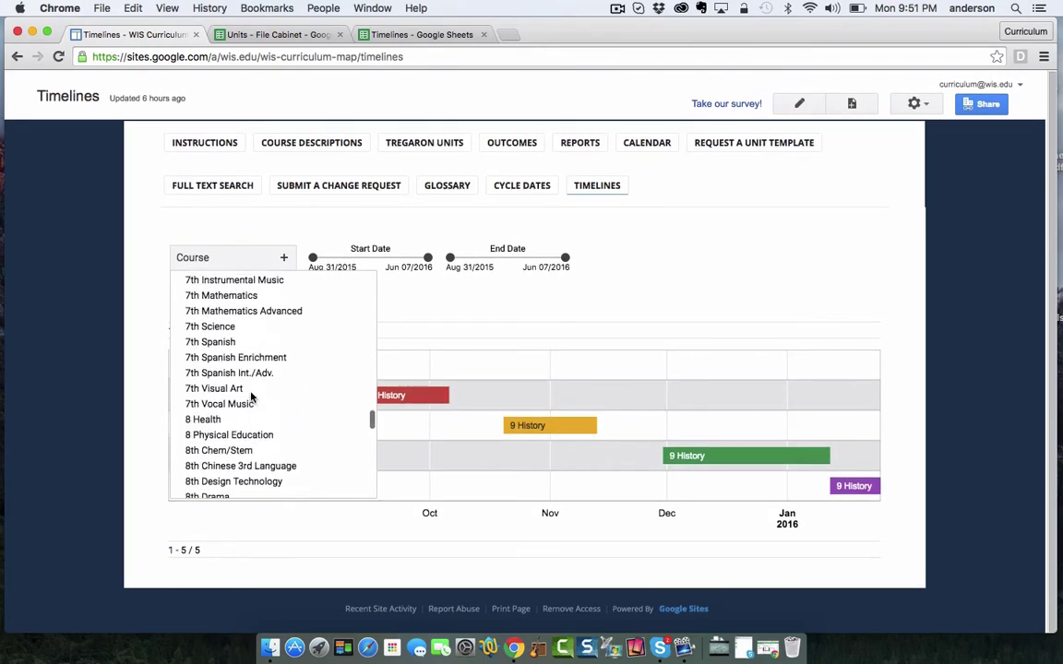
{"action": "scroll", "coordinate": [251, 397], "scroll_direction": "up", "scroll_amount": 10}
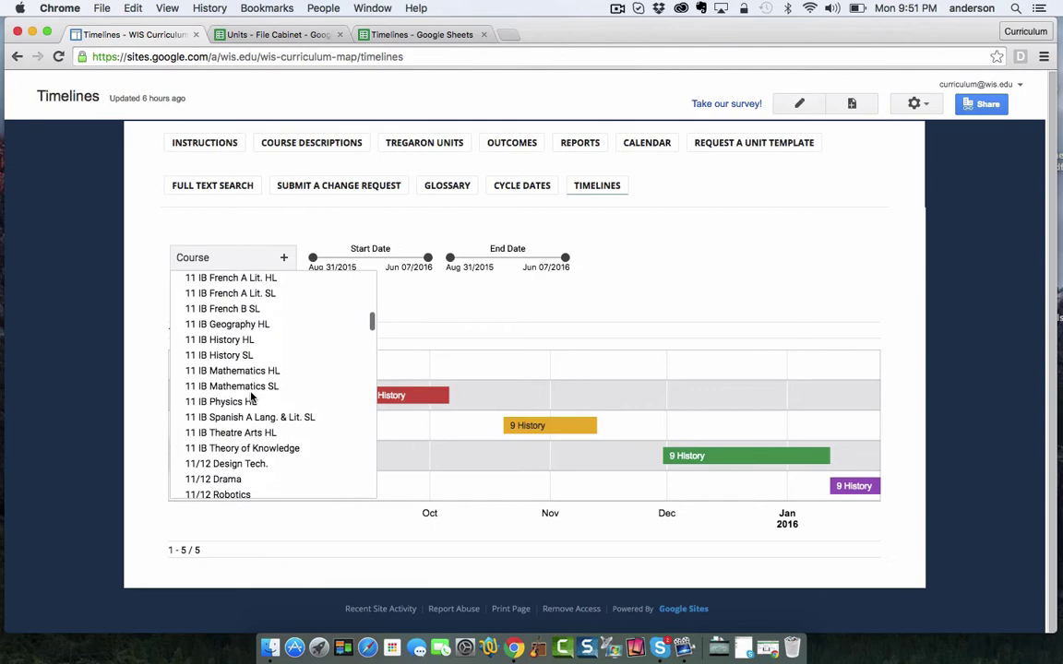
{"action": "scroll", "coordinate": [252, 397], "scroll_direction": "up", "scroll_amount": 5}
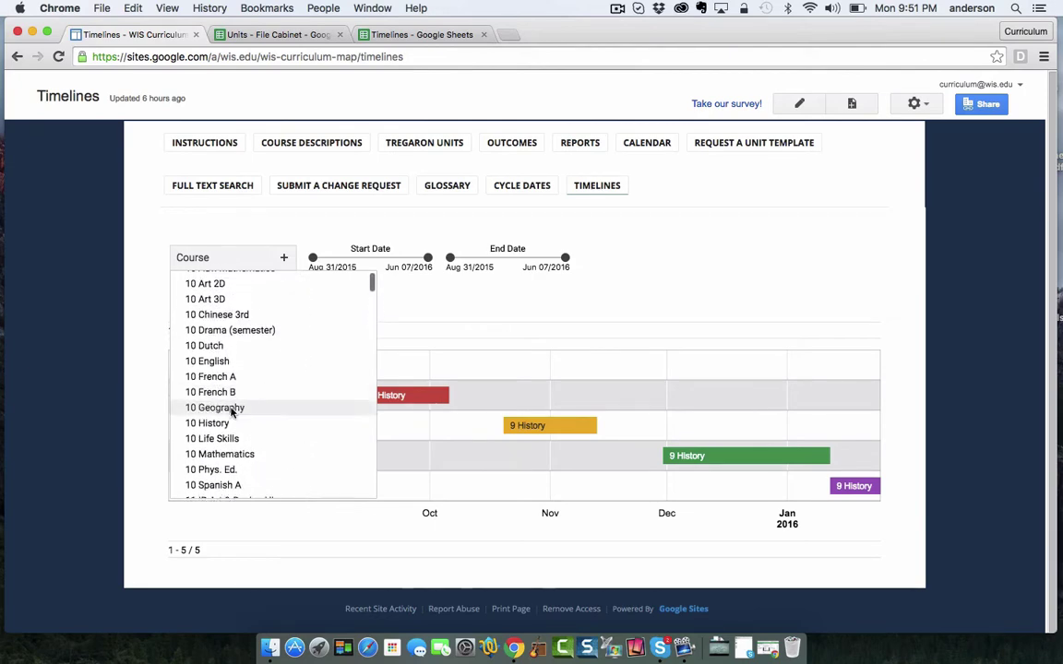
{"action": "left_click", "coordinate": [226, 423]}
{"action": "scroll", "coordinate": [235, 442], "scroll_direction": "down", "scroll_amount": 3}
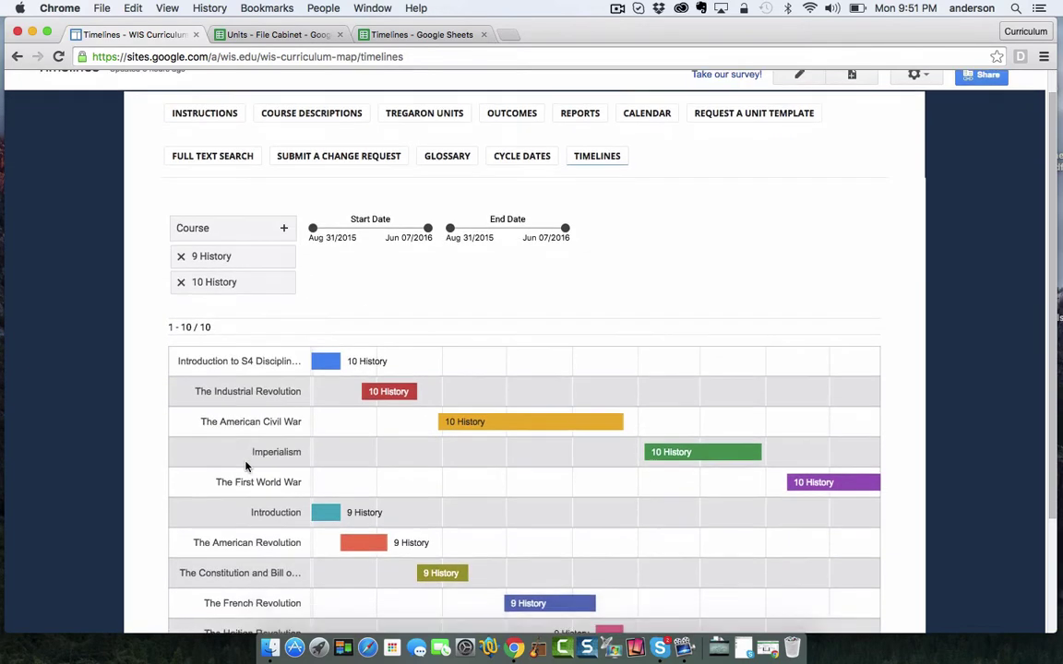
{"action": "scroll", "coordinate": [247, 466], "scroll_direction": "down", "scroll_amount": 1}
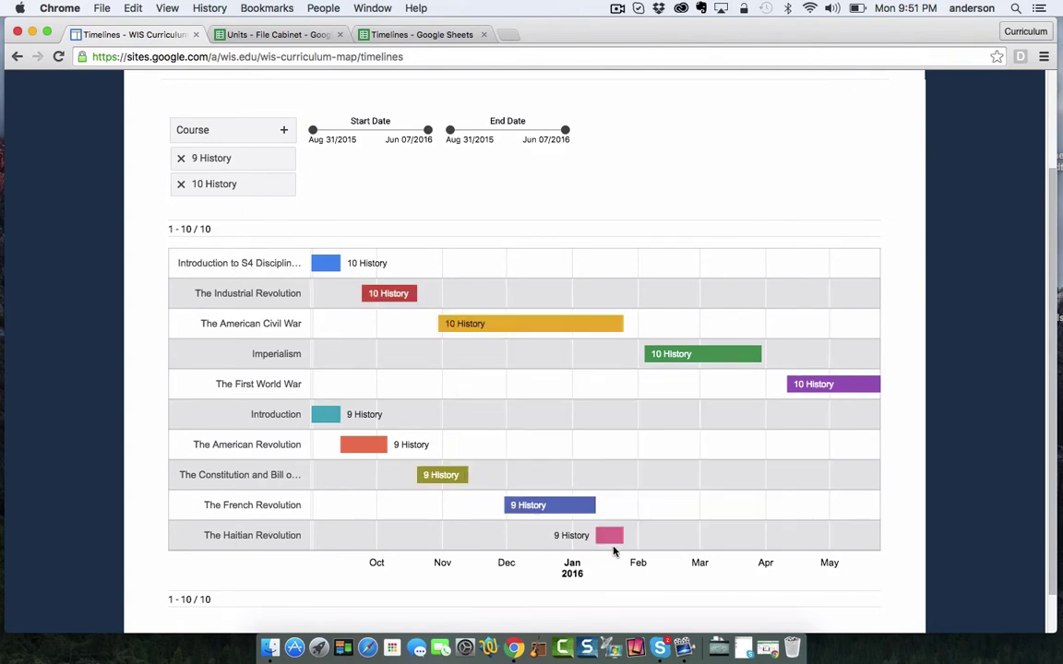
{"action": "mouse_move", "coordinate": [373, 444]}
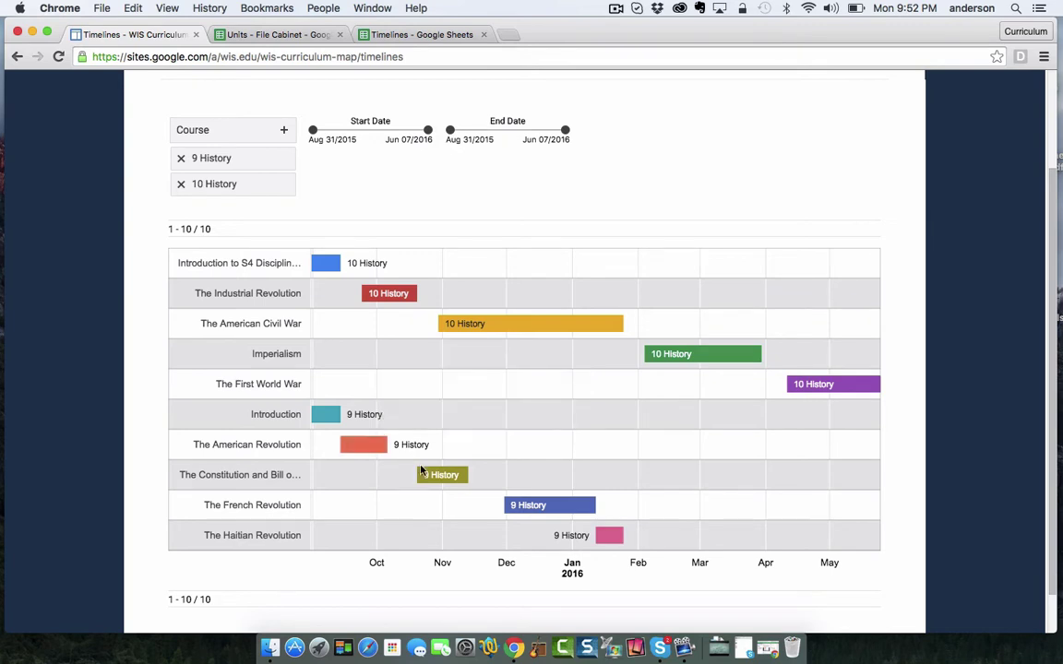
{"action": "mouse_move", "coordinate": [427, 474]}
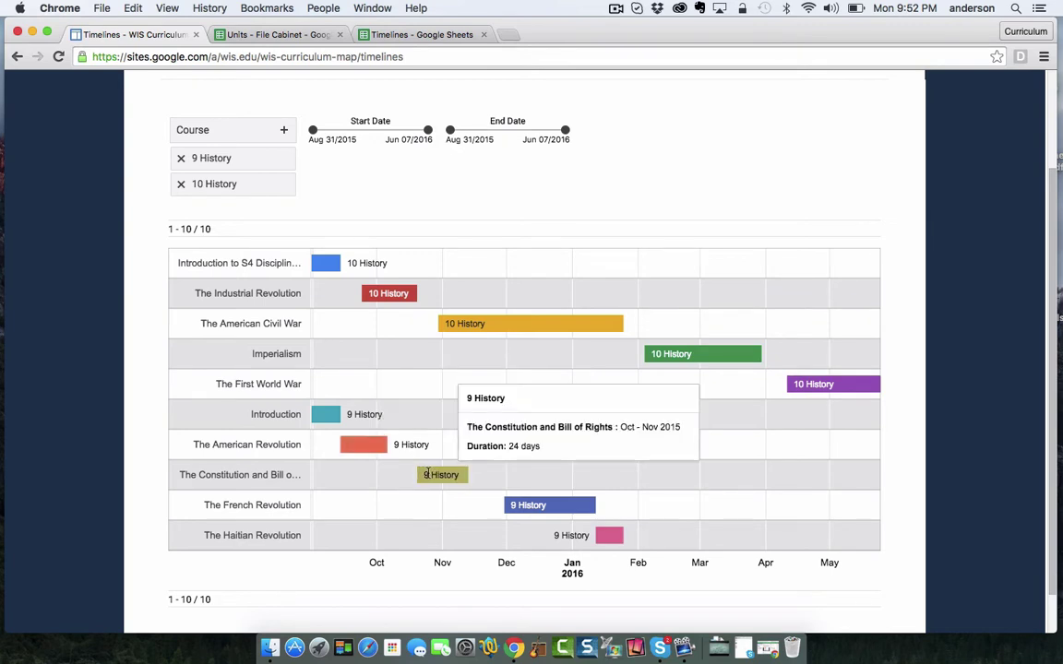
{"action": "mouse_move", "coordinate": [528, 503]}
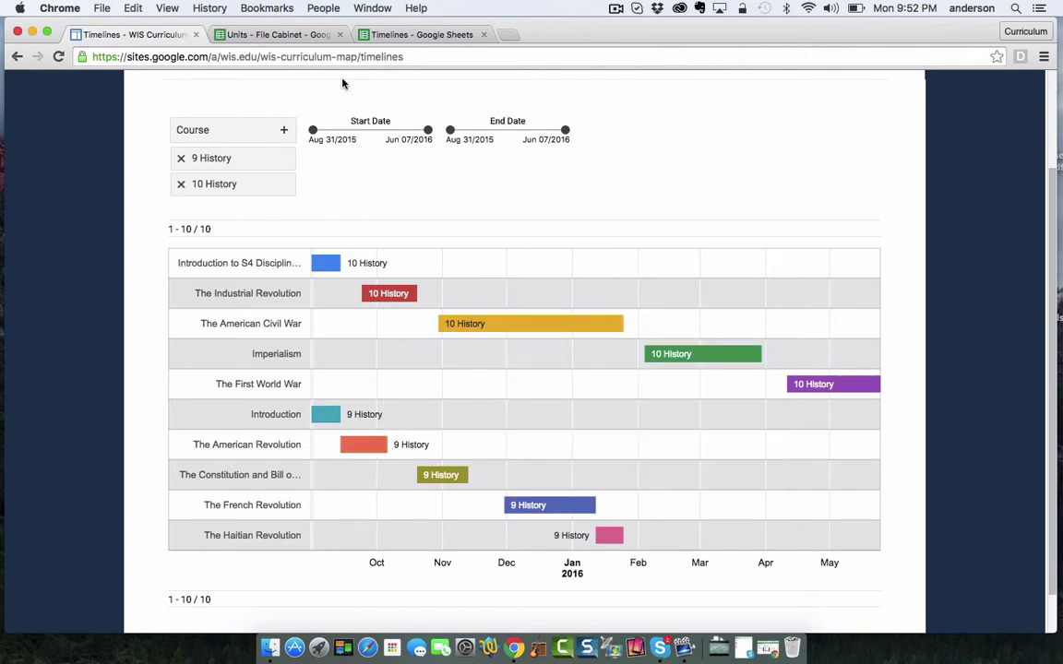
- Look through the Files, Cycles and Timelines sheets of the Units - File Cabinet spreadsheet
{"action": "left_click", "coordinate": [293, 37]}
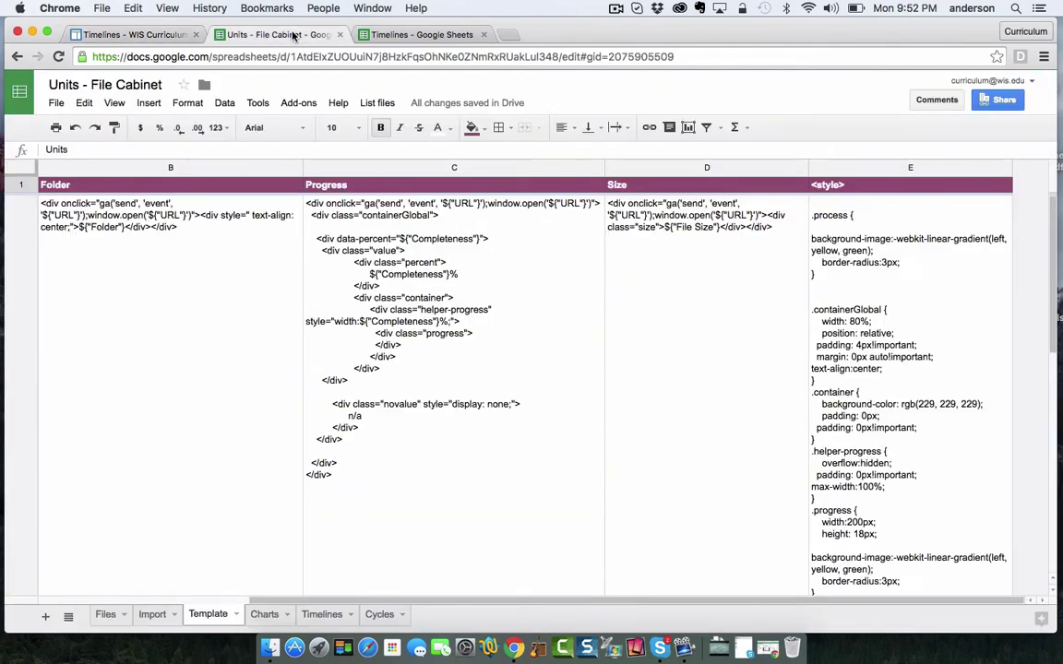
{"action": "left_click", "coordinate": [104, 616]}
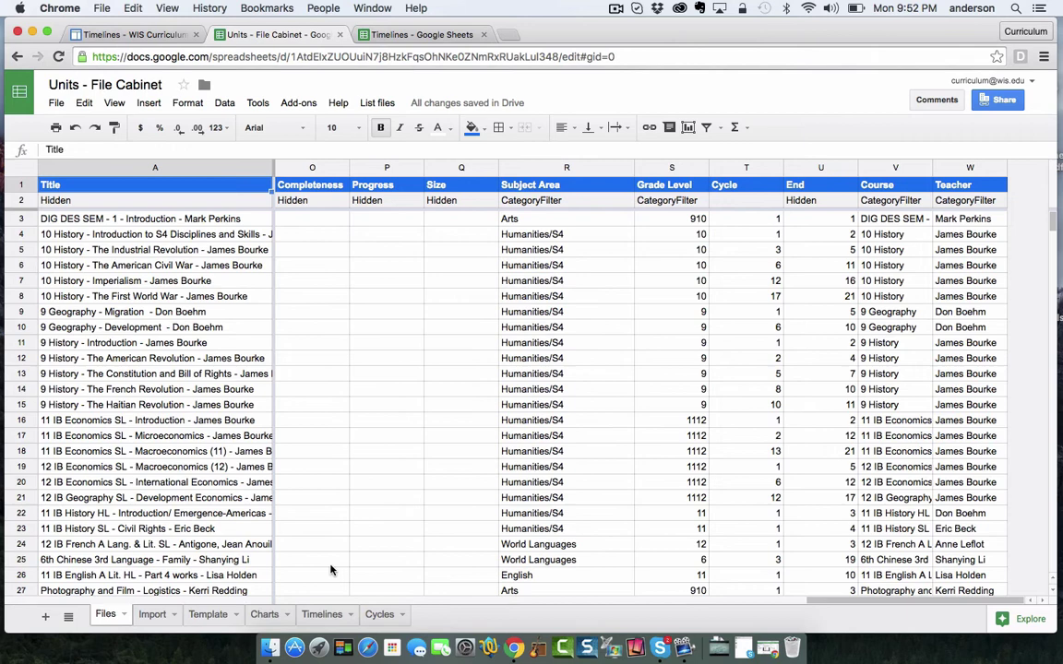
{"action": "left_click", "coordinate": [382, 617]}
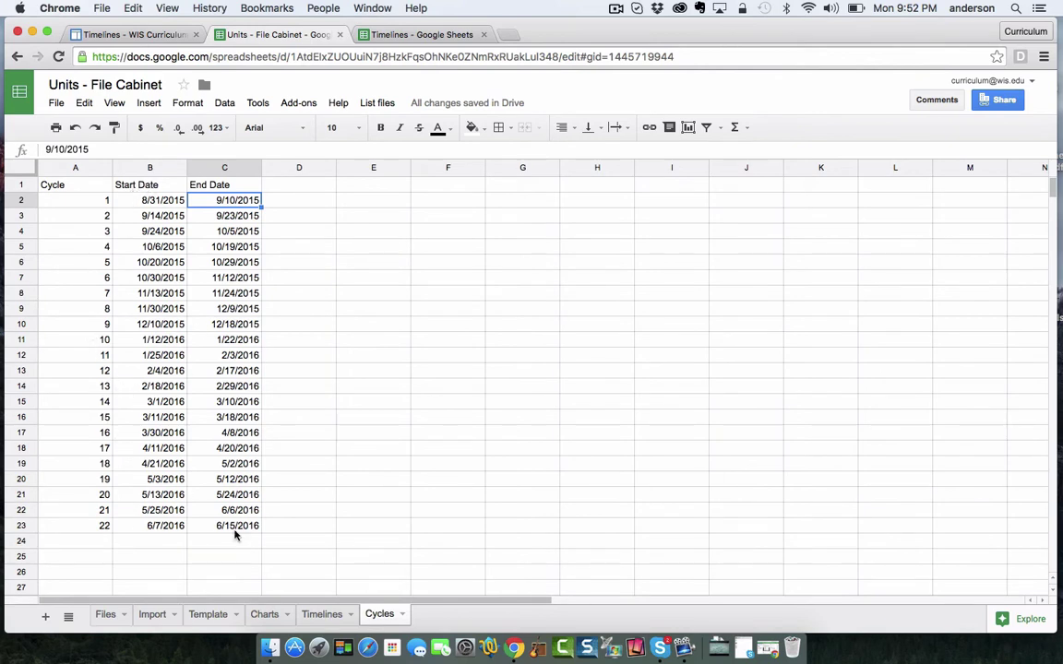
{"action": "left_click", "coordinate": [320, 614]}
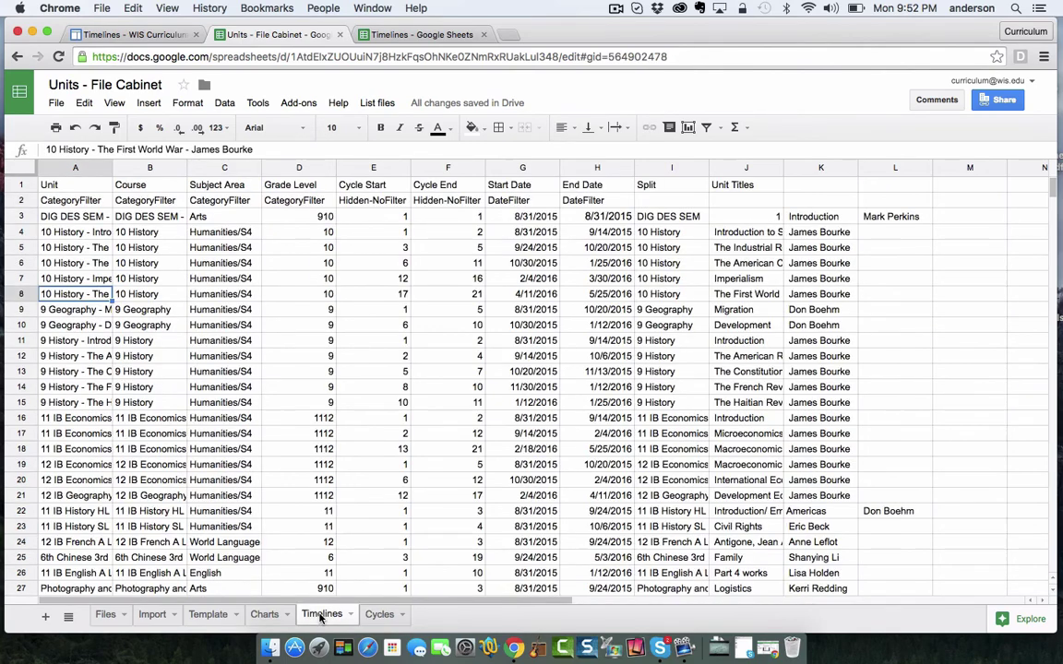
{"action": "left_click", "coordinate": [55, 217]}
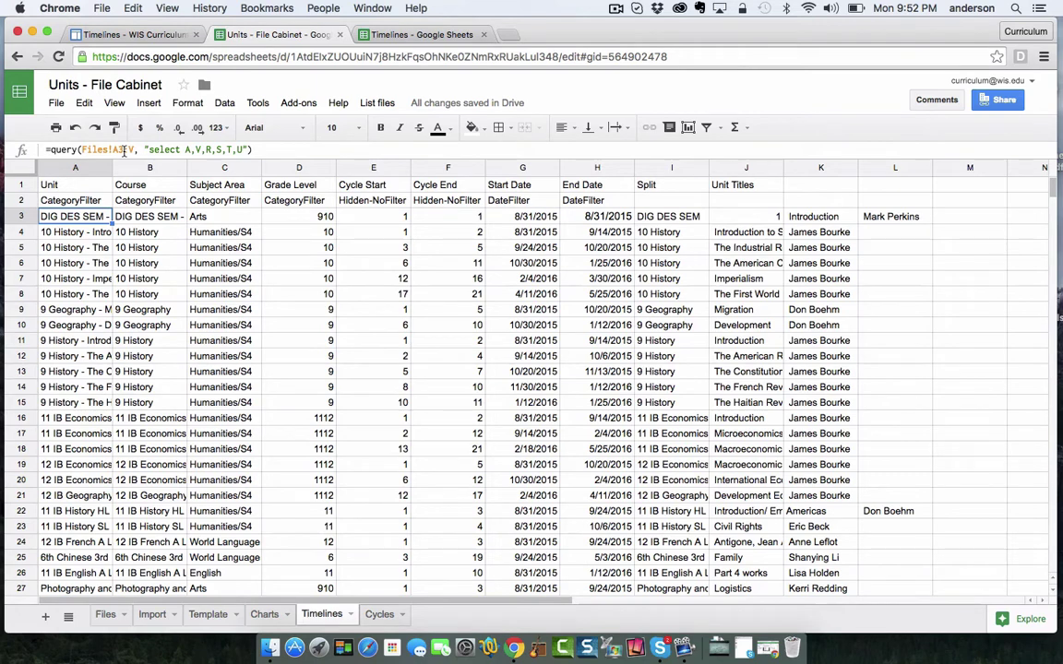
{"action": "left_click", "coordinate": [507, 219]}
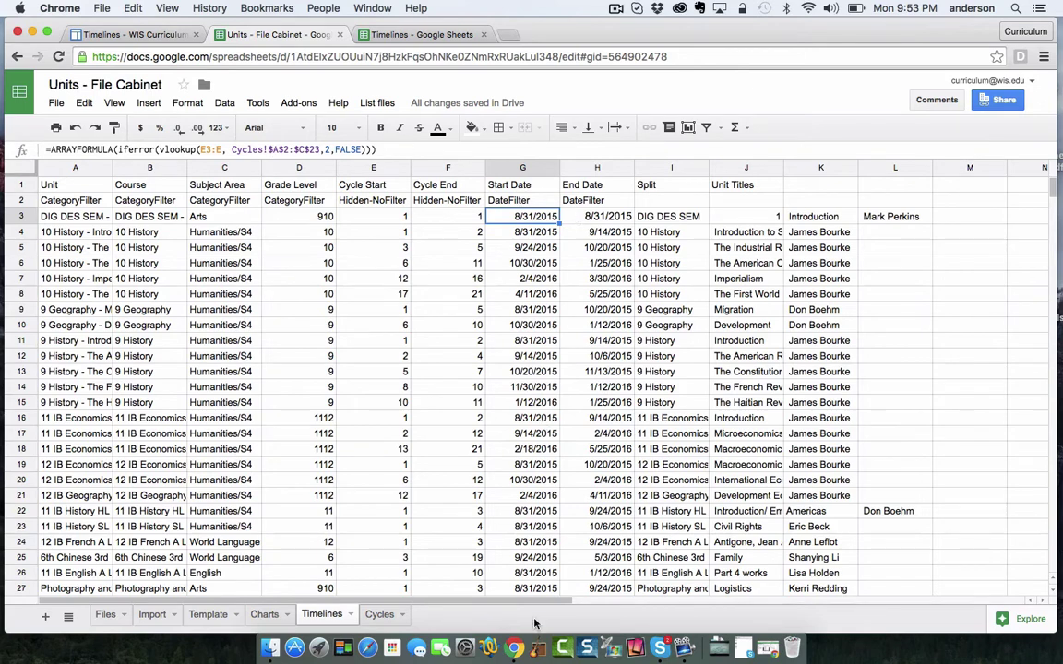
{"action": "left_click", "coordinate": [618, 218]}
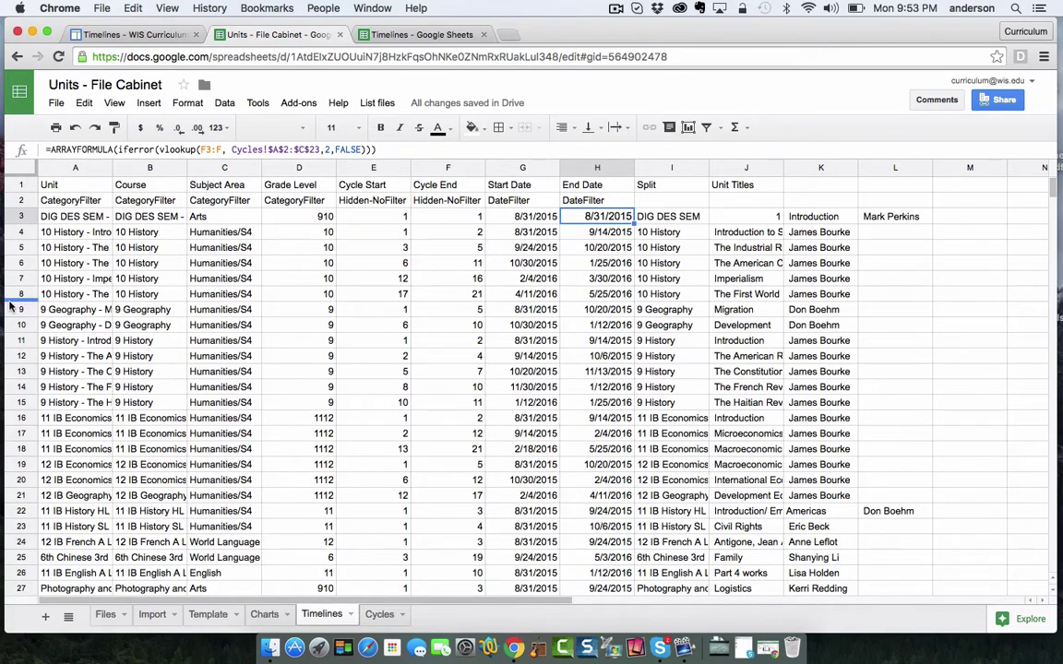
{"action": "left_click", "coordinate": [76, 244]}
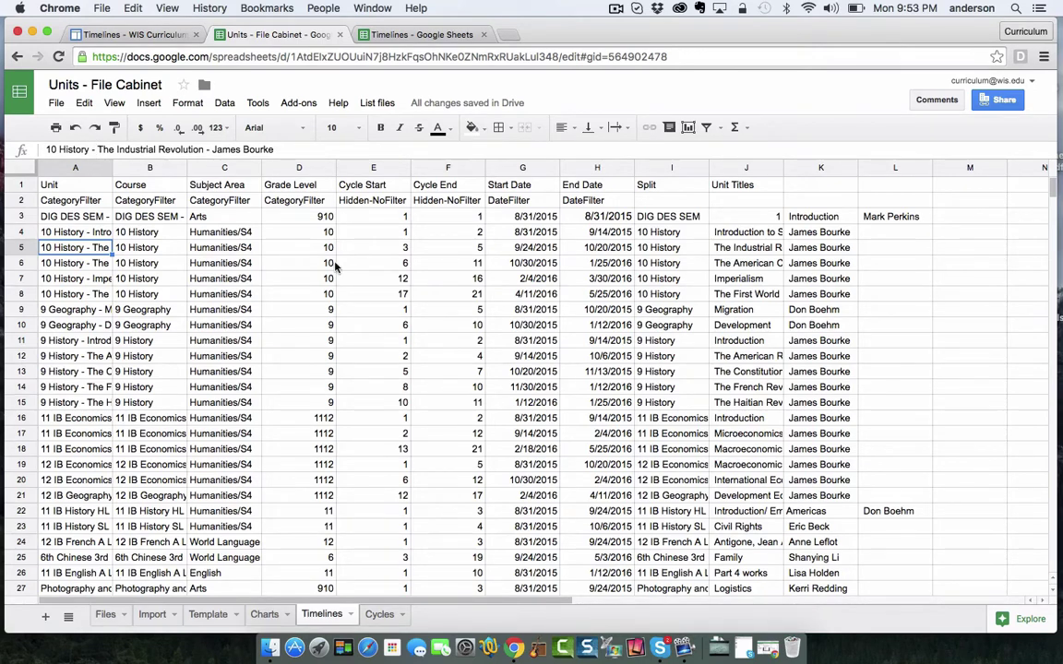
{"action": "left_click", "coordinate": [669, 218]}
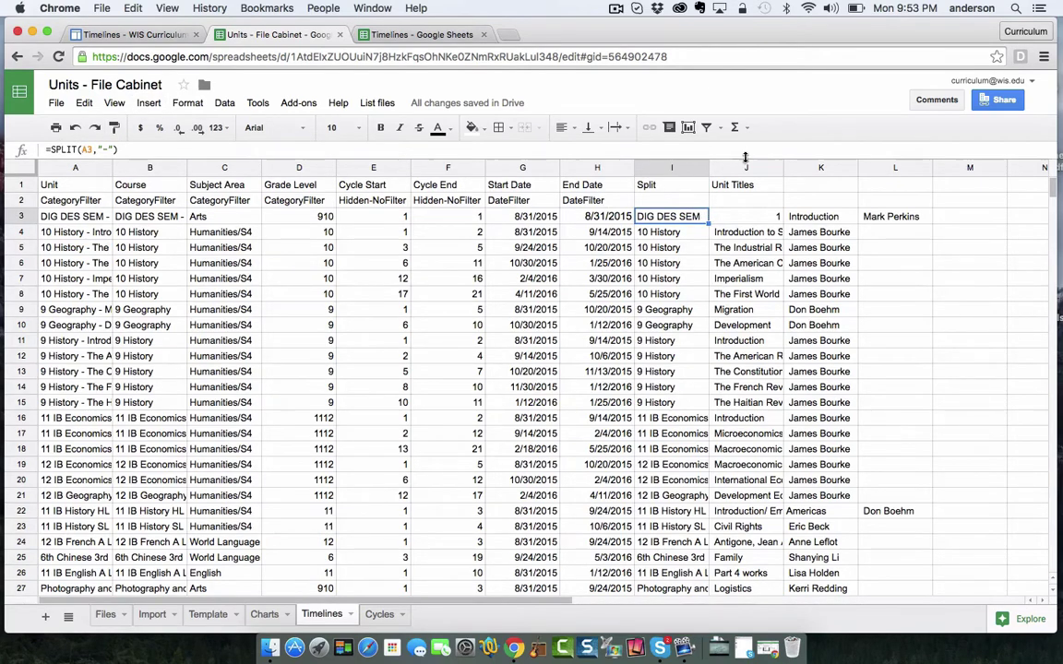
{"action": "left_click", "coordinate": [746, 232]}
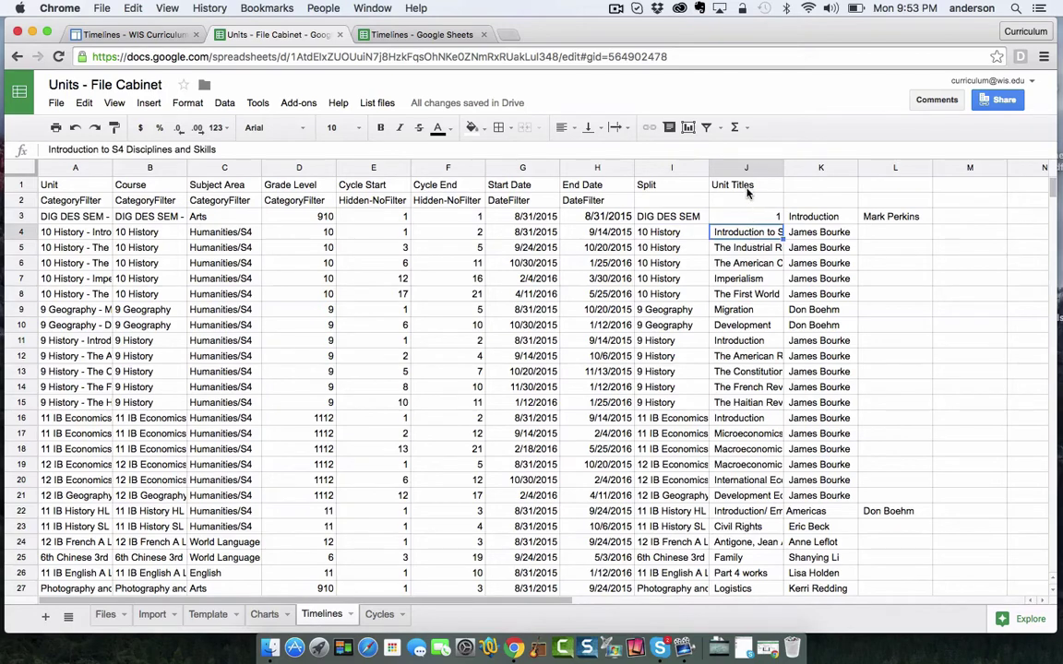
{"action": "left_click", "coordinate": [746, 264]}
{"action": "left_click", "coordinate": [750, 309]}
{"action": "left_click", "coordinate": [747, 280]}
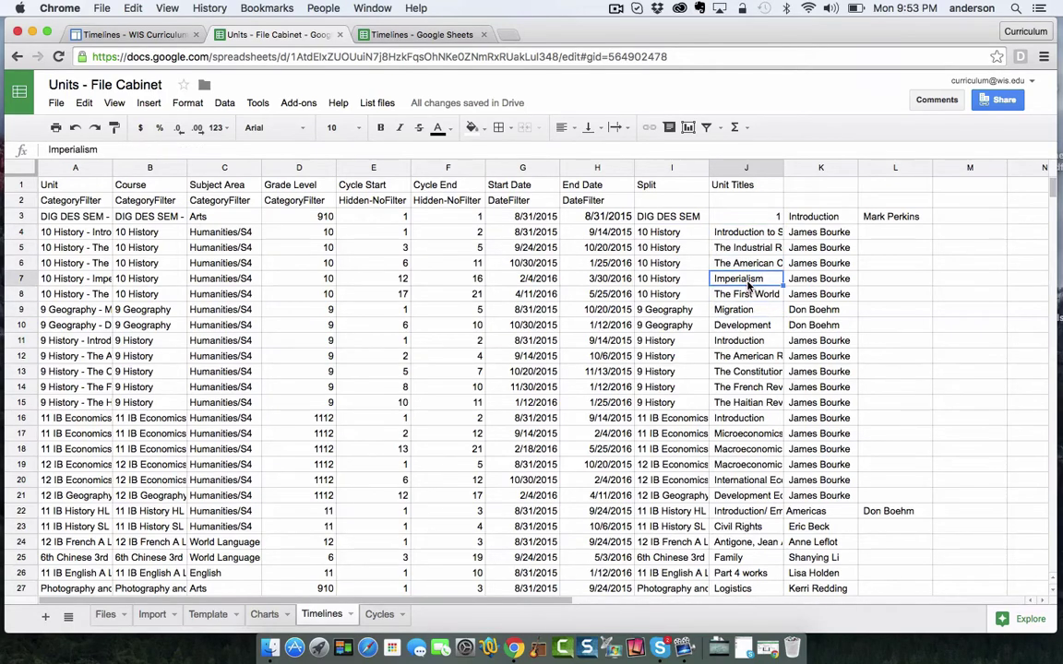
{"action": "left_click", "coordinate": [746, 264]}
{"action": "left_click", "coordinate": [745, 249]}
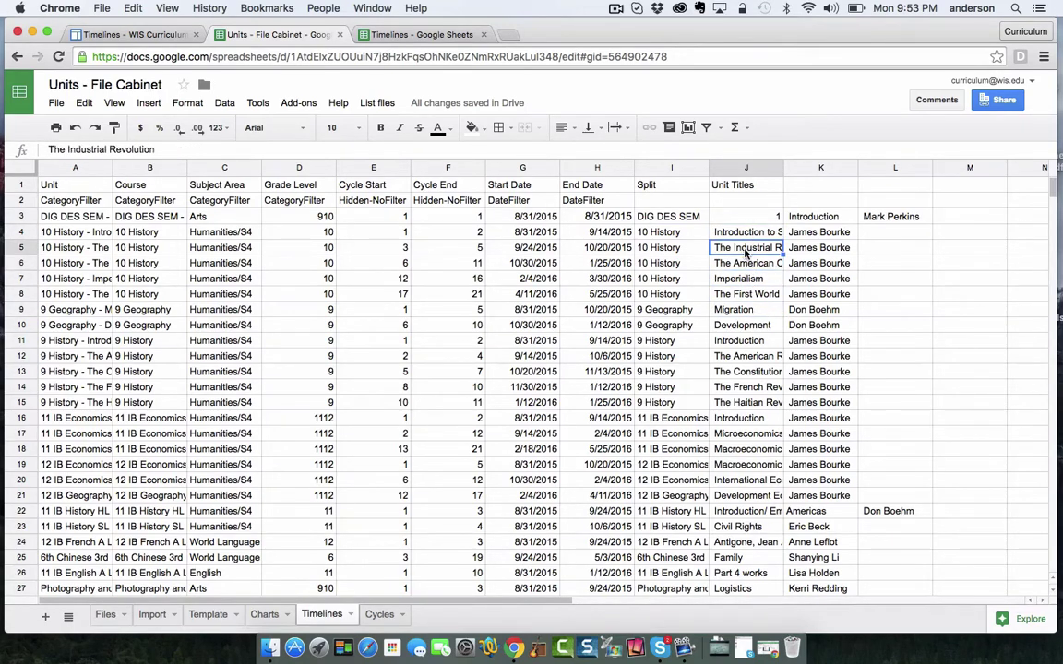
{"action": "left_click", "coordinate": [746, 235]}
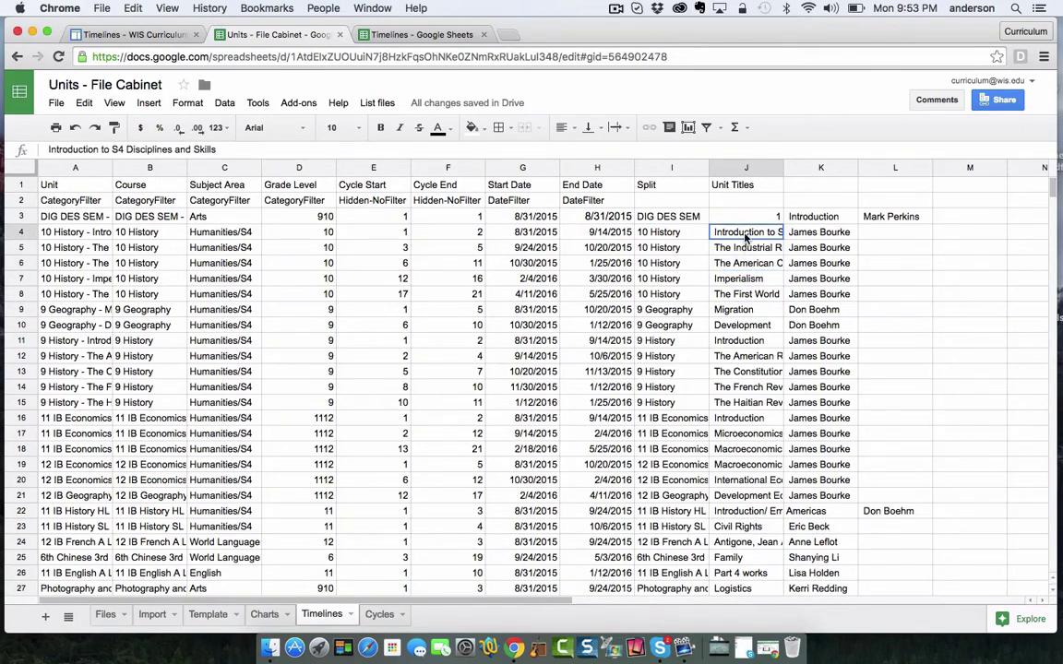
{"action": "left_click", "coordinate": [731, 402]}
{"action": "left_click", "coordinate": [736, 435]}
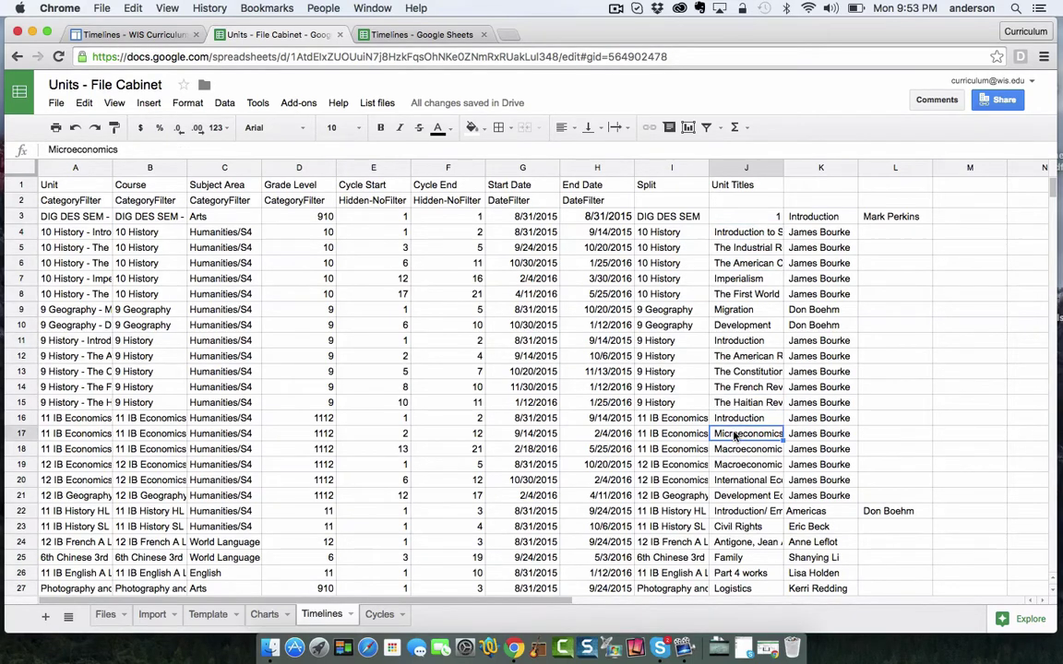
{"action": "left_click", "coordinate": [745, 216]}
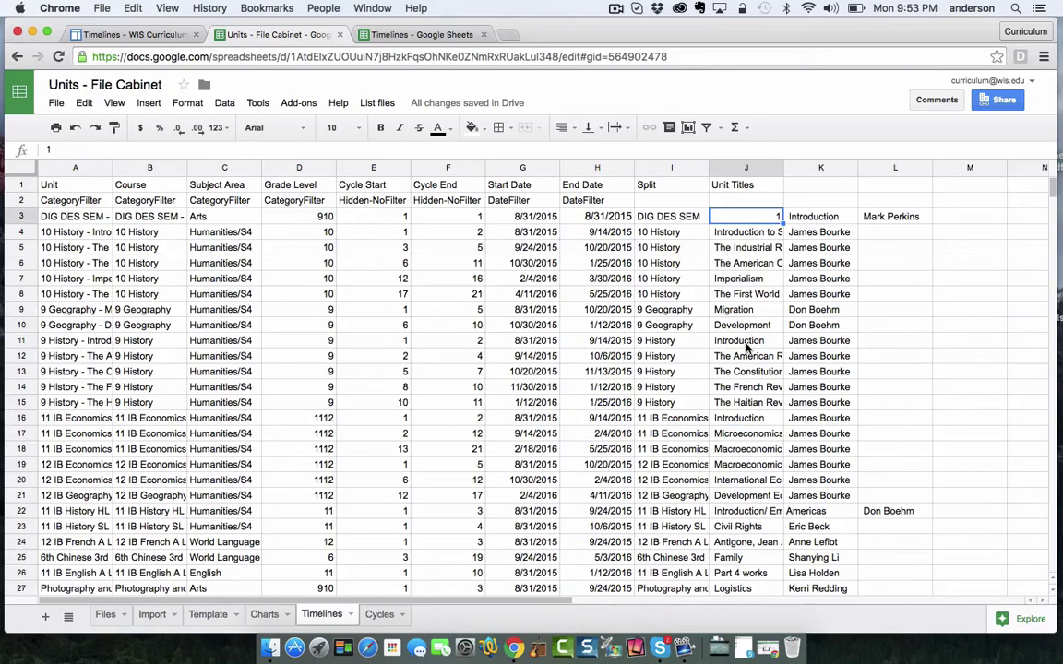
{"action": "scroll", "coordinate": [747, 348], "scroll_direction": "down", "scroll_amount": 10}
{"action": "left_click", "coordinate": [762, 220]}
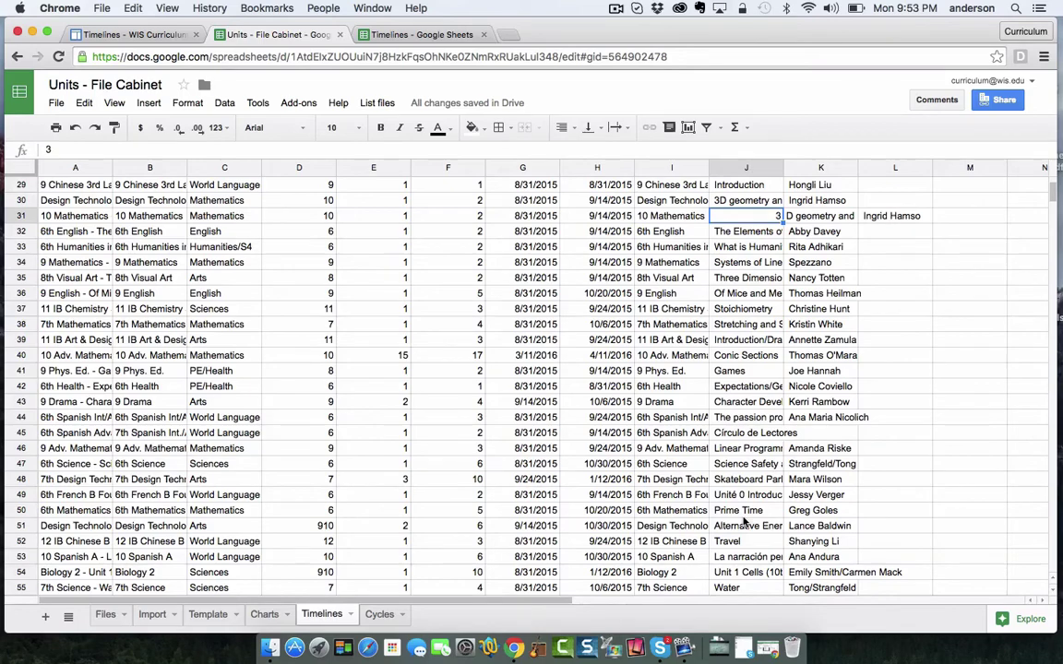
{"action": "scroll", "coordinate": [745, 522], "scroll_direction": "up", "scroll_amount": 10}
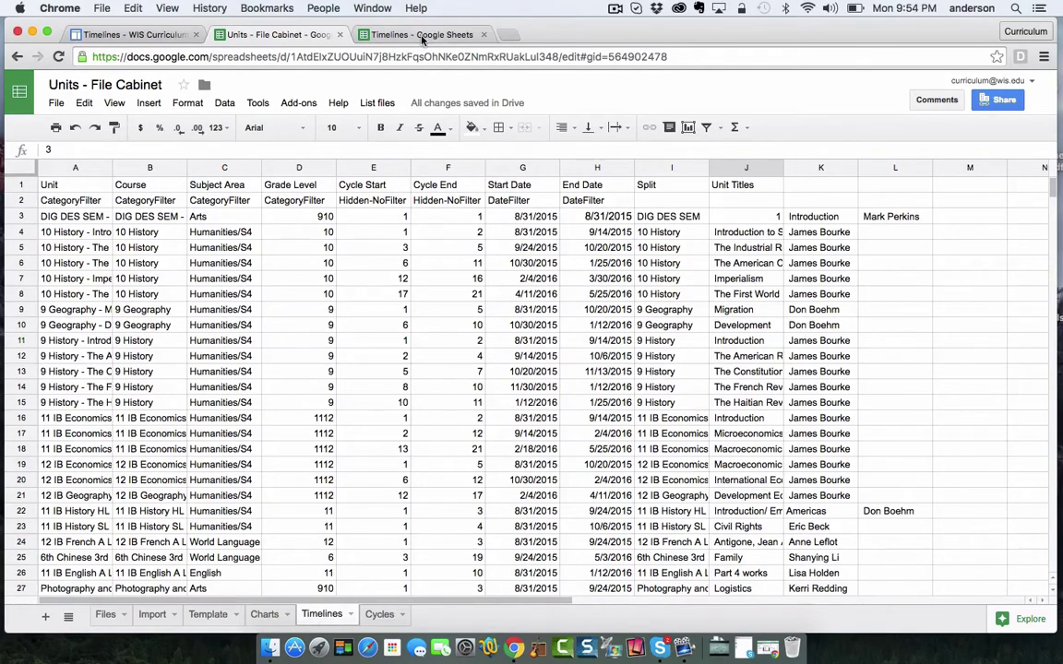
- View the IMPORTRANGE data on Sheet1 of the Timelines spreadsheet, then Sheet2's query table
{"action": "left_click", "coordinate": [422, 35]}
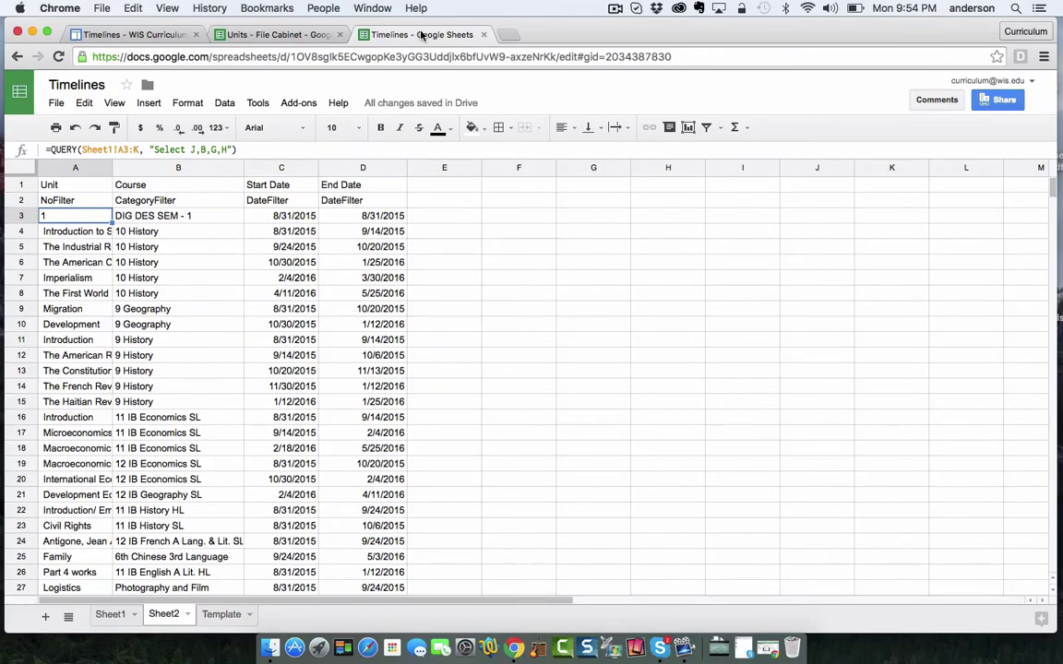
{"action": "left_click", "coordinate": [111, 618]}
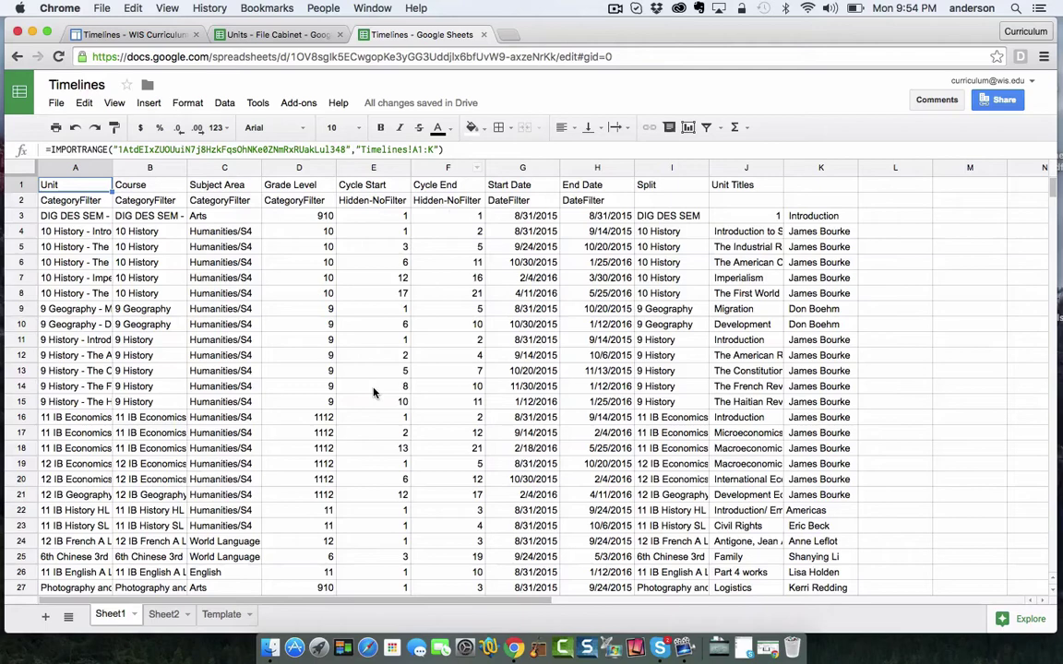
{"action": "left_click", "coordinate": [159, 615]}
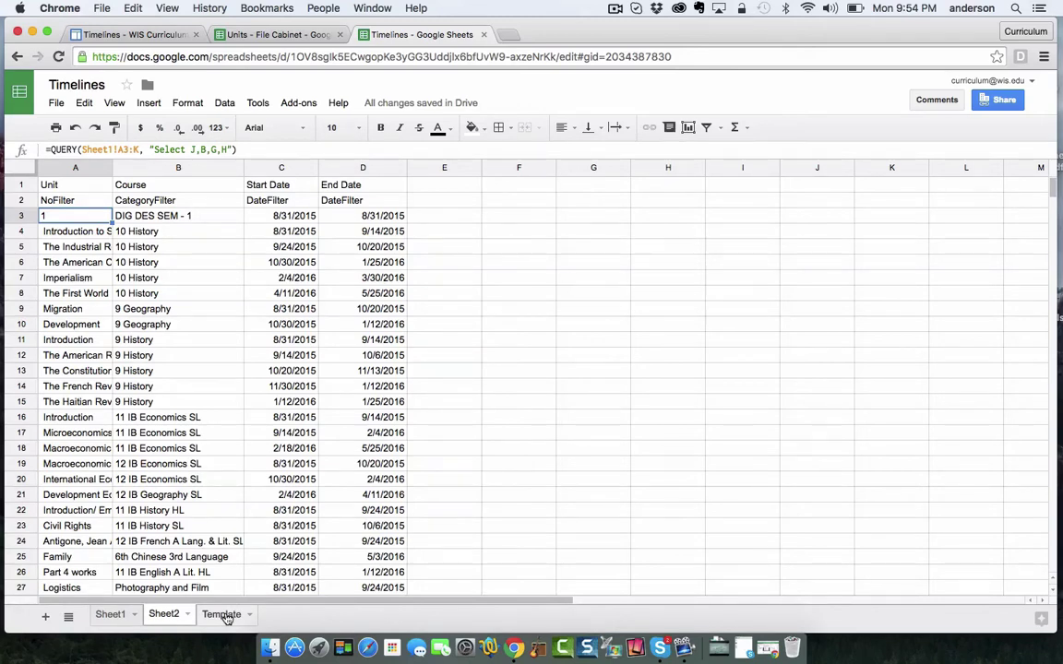
{"action": "left_click", "coordinate": [221, 614]}
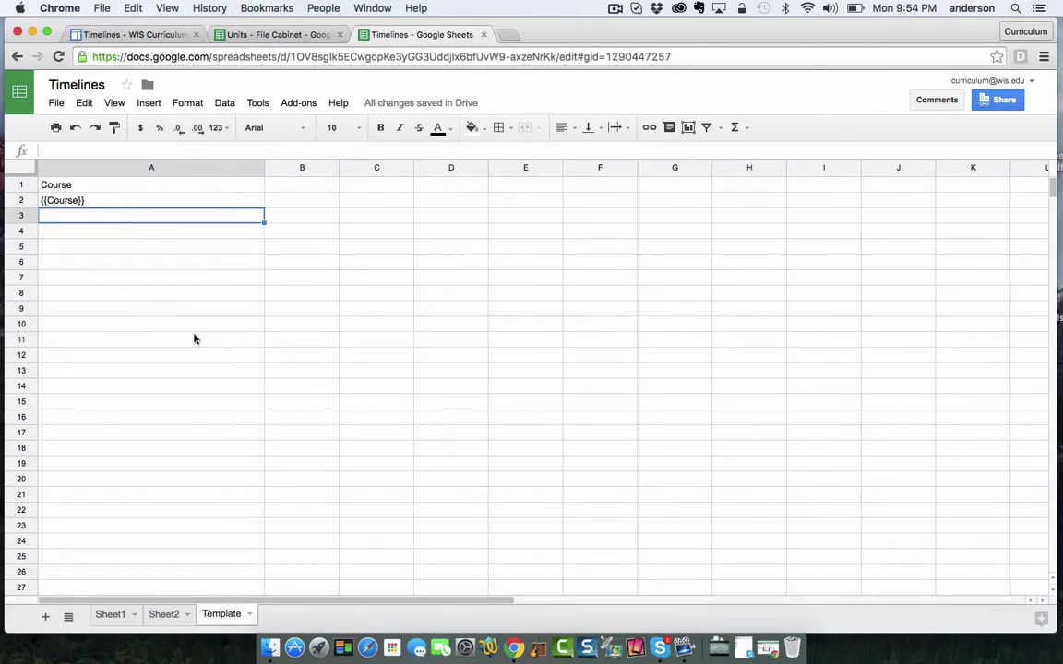
{"action": "left_click", "coordinate": [93, 186]}
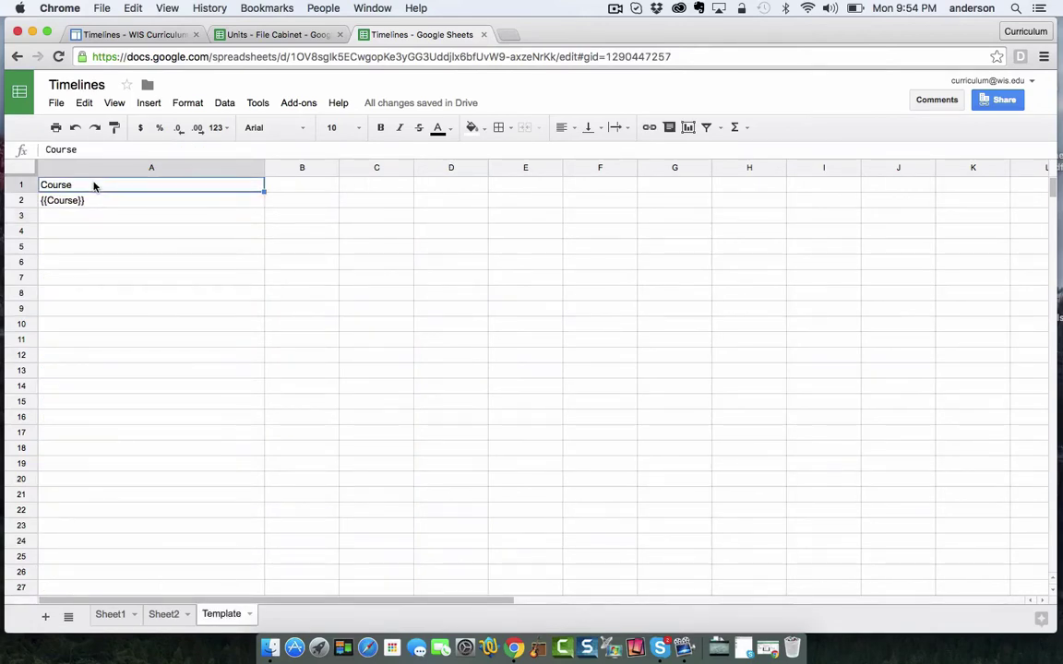
{"action": "left_click", "coordinate": [95, 205]}
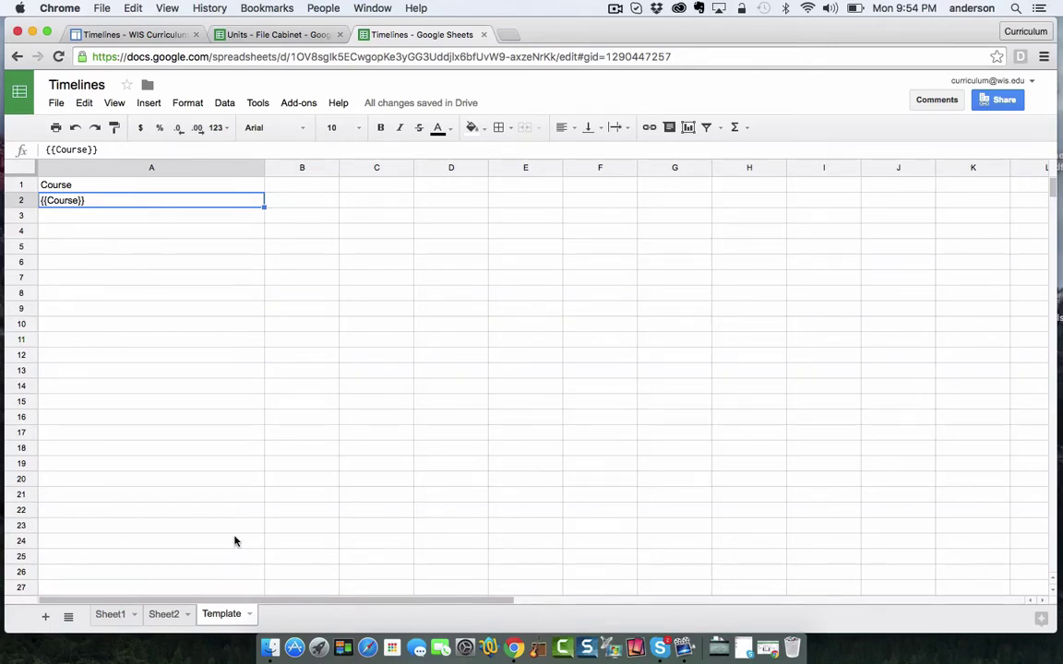
{"action": "left_click", "coordinate": [171, 618]}
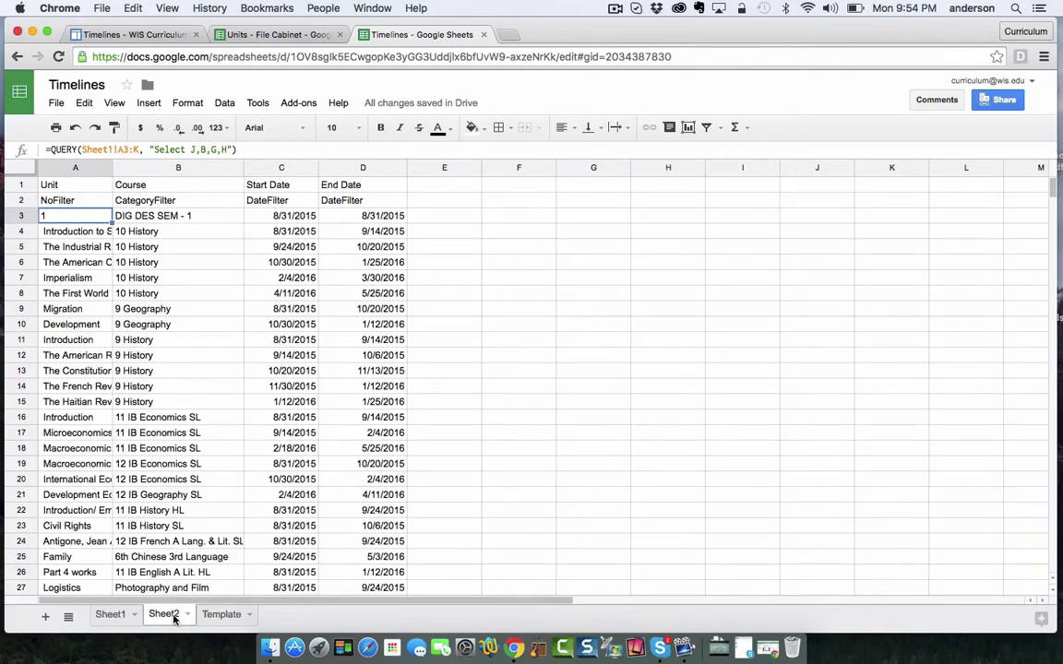
{"action": "left_click", "coordinate": [108, 614]}
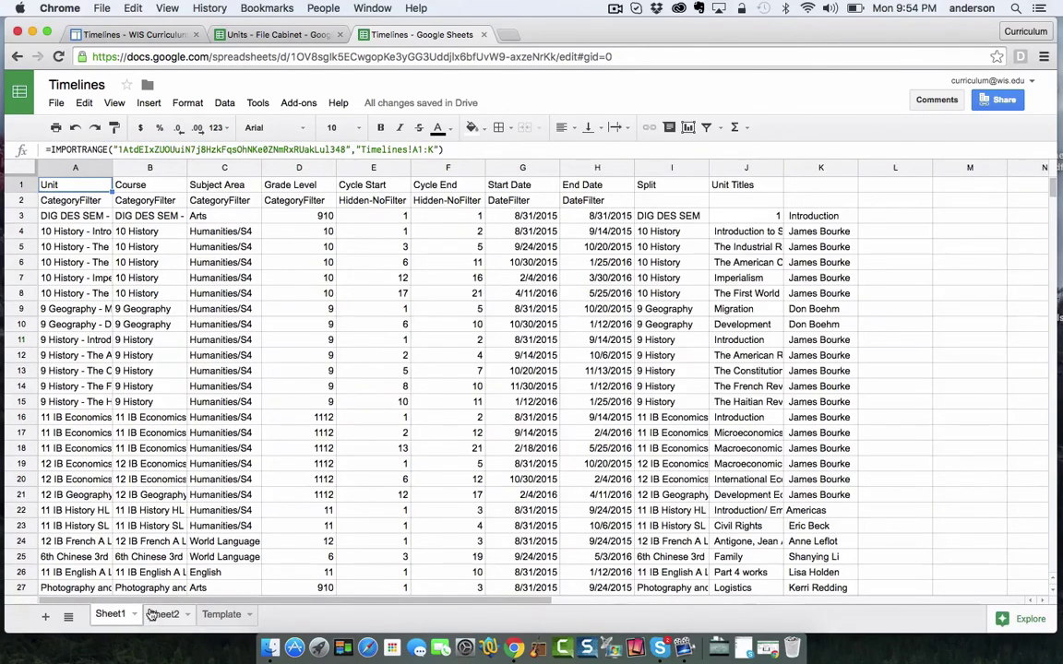
{"action": "left_click", "coordinate": [159, 615]}
{"action": "left_click", "coordinate": [222, 615]}
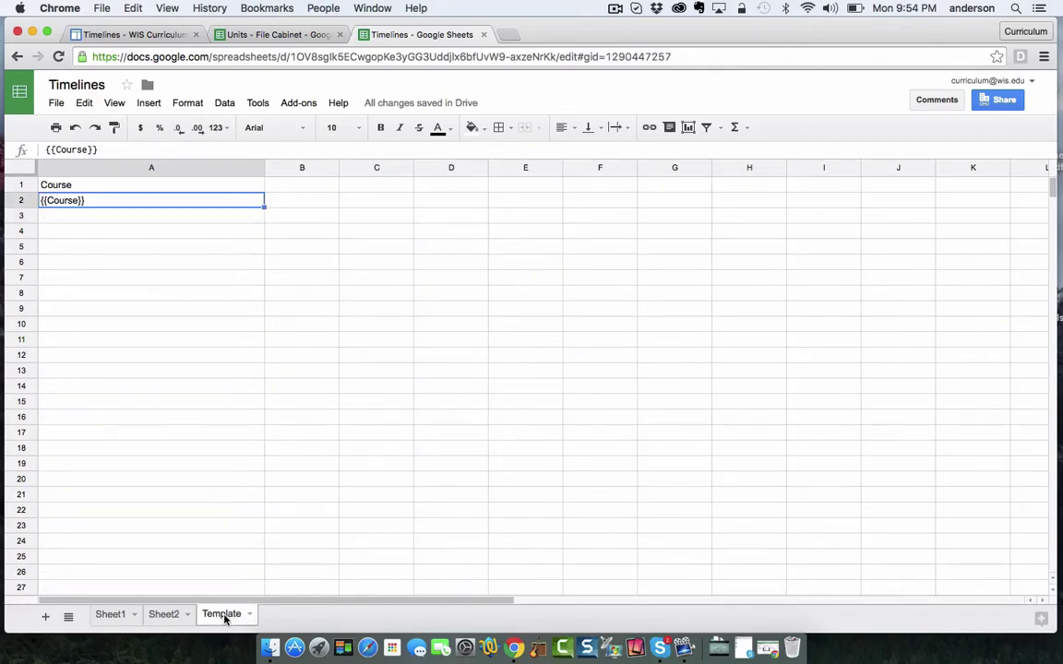
{"action": "left_click", "coordinate": [164, 615]}
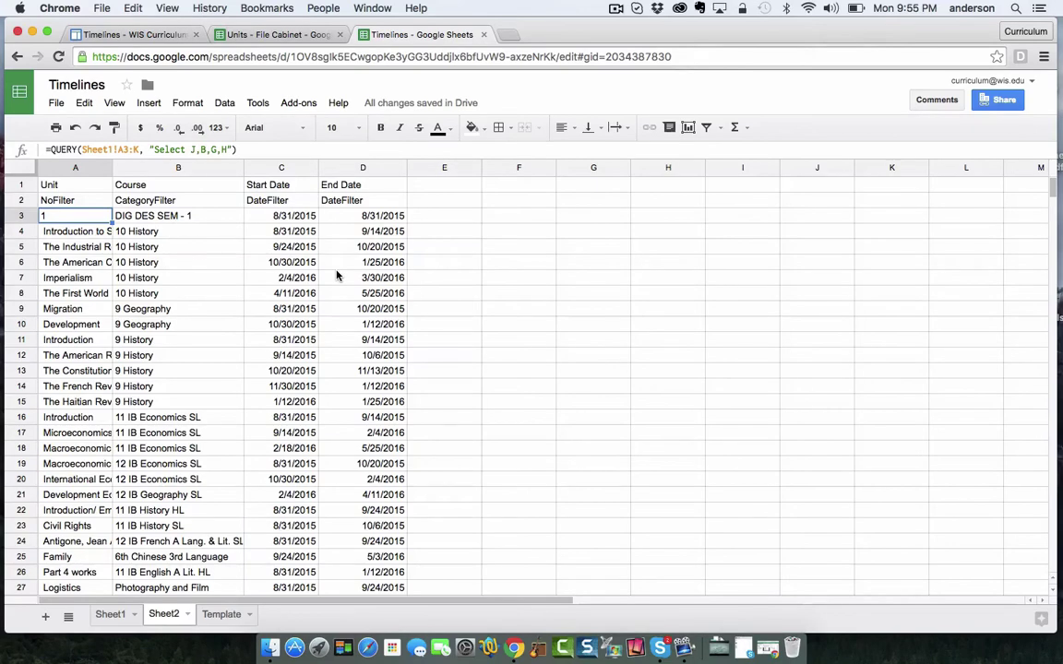
- Remove the 10 History and 9 History filters from the Timelines Gantt chart
{"action": "left_click", "coordinate": [138, 35]}
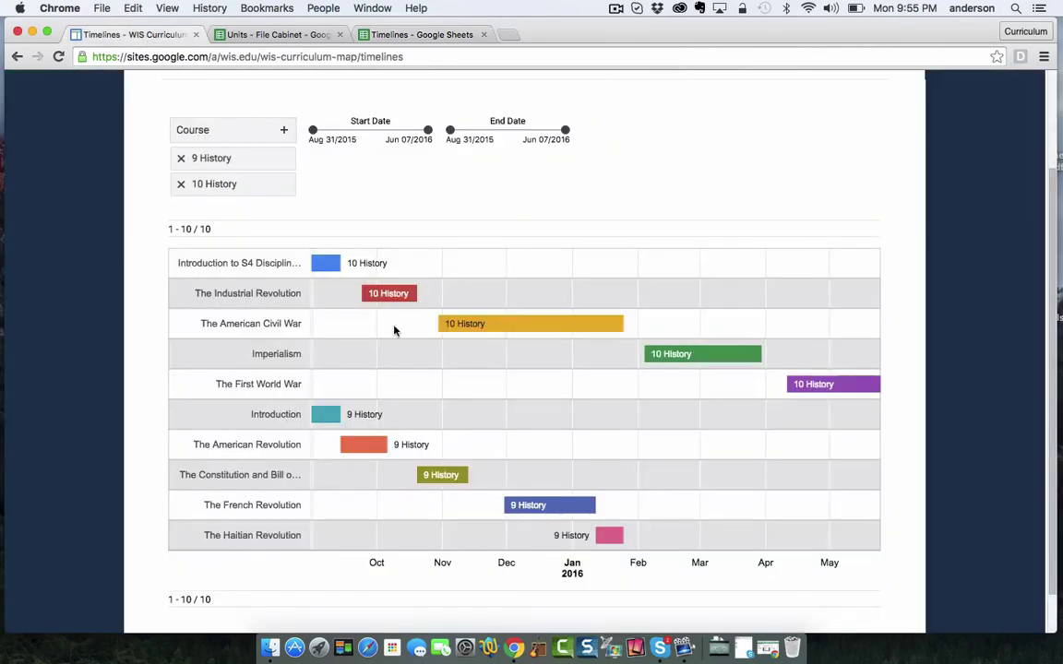
{"action": "left_click", "coordinate": [181, 184]}
{"action": "left_click", "coordinate": [182, 286]}
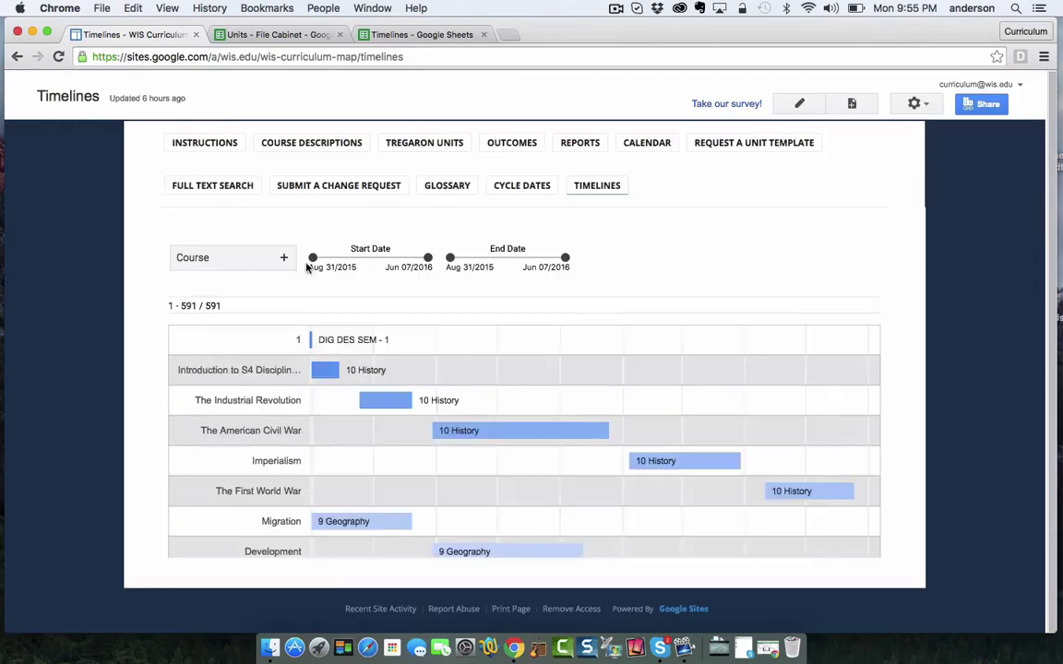
- Try filtering the chart to 7 French B Foundations, then remove that filter
{"action": "left_click", "coordinate": [285, 258]}
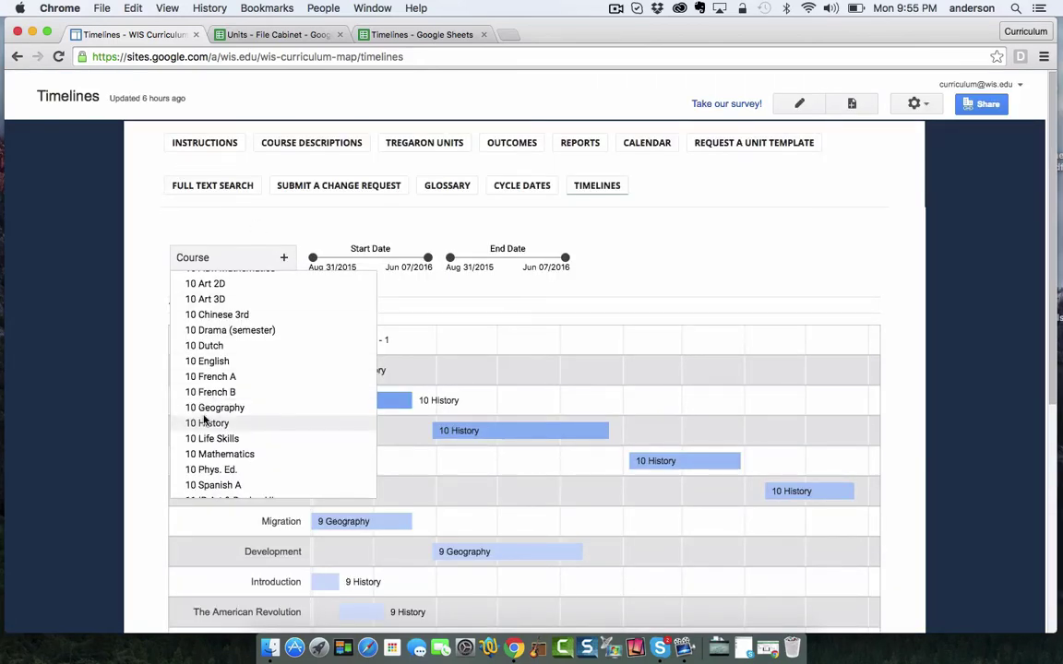
{"action": "scroll", "coordinate": [205, 421], "scroll_direction": "down", "scroll_amount": 5}
{"action": "scroll", "coordinate": [205, 421], "scroll_direction": "down", "scroll_amount": 10}
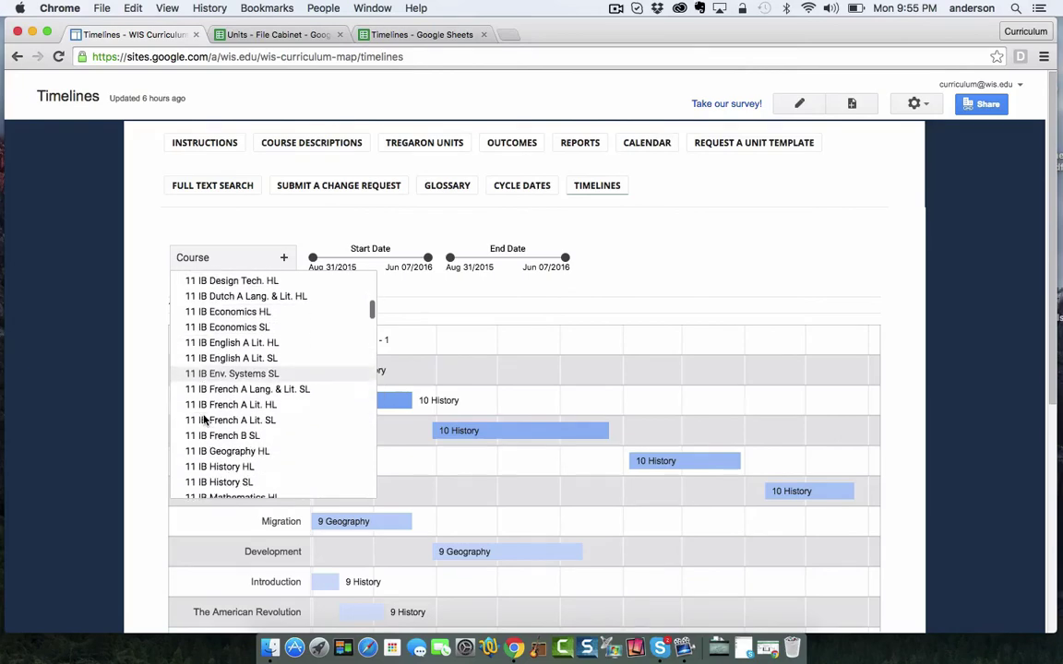
{"action": "scroll", "coordinate": [208, 437], "scroll_direction": "down", "scroll_amount": 2}
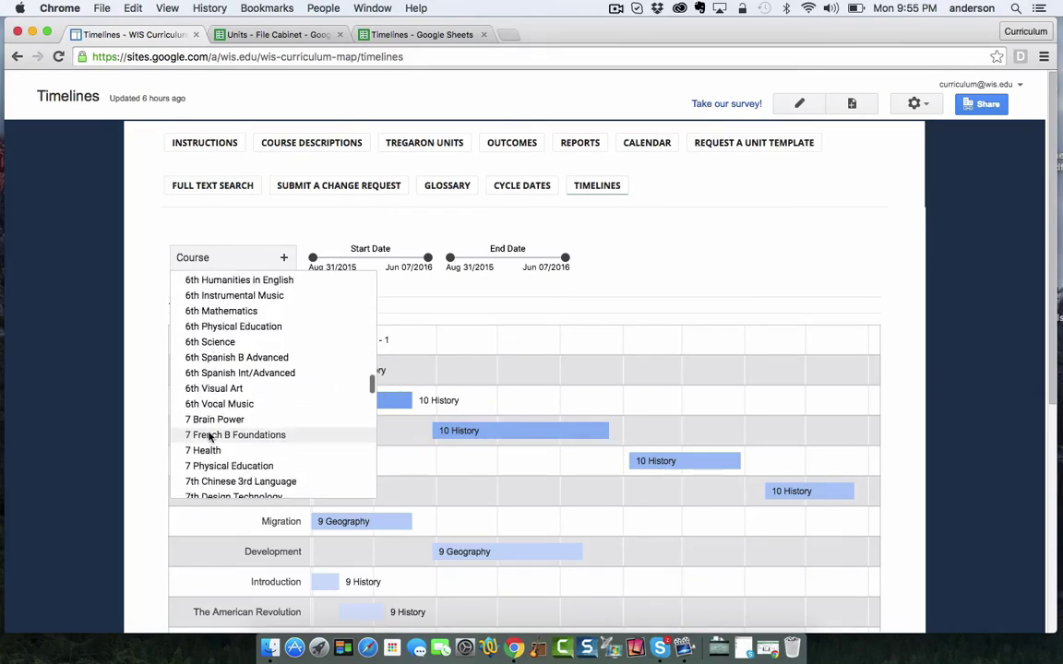
{"action": "left_click", "coordinate": [210, 437]}
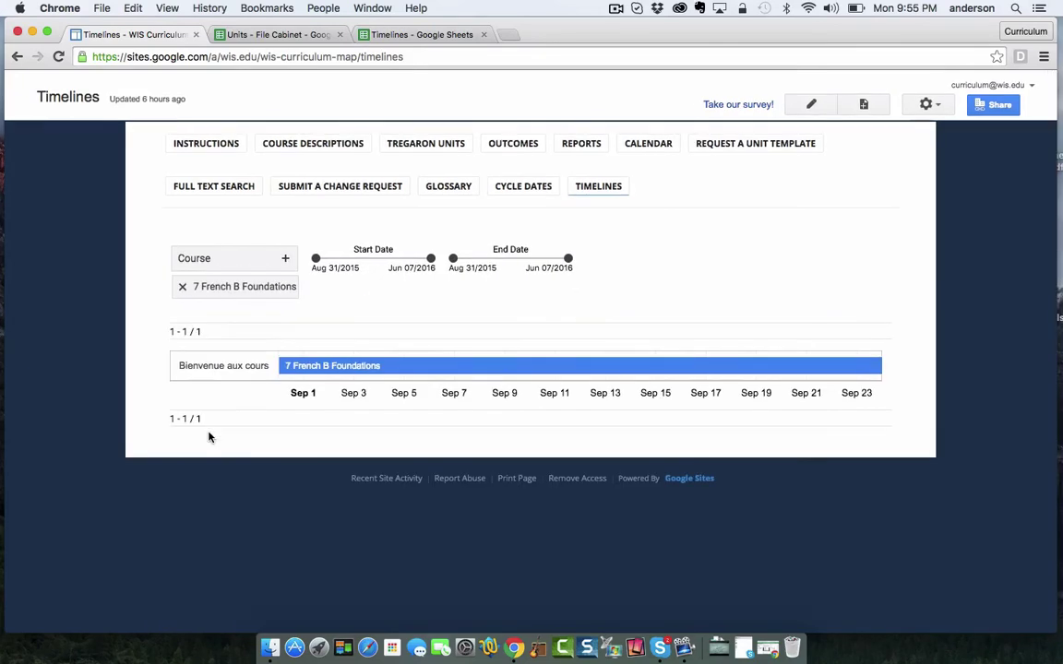
{"action": "left_click", "coordinate": [182, 288]}
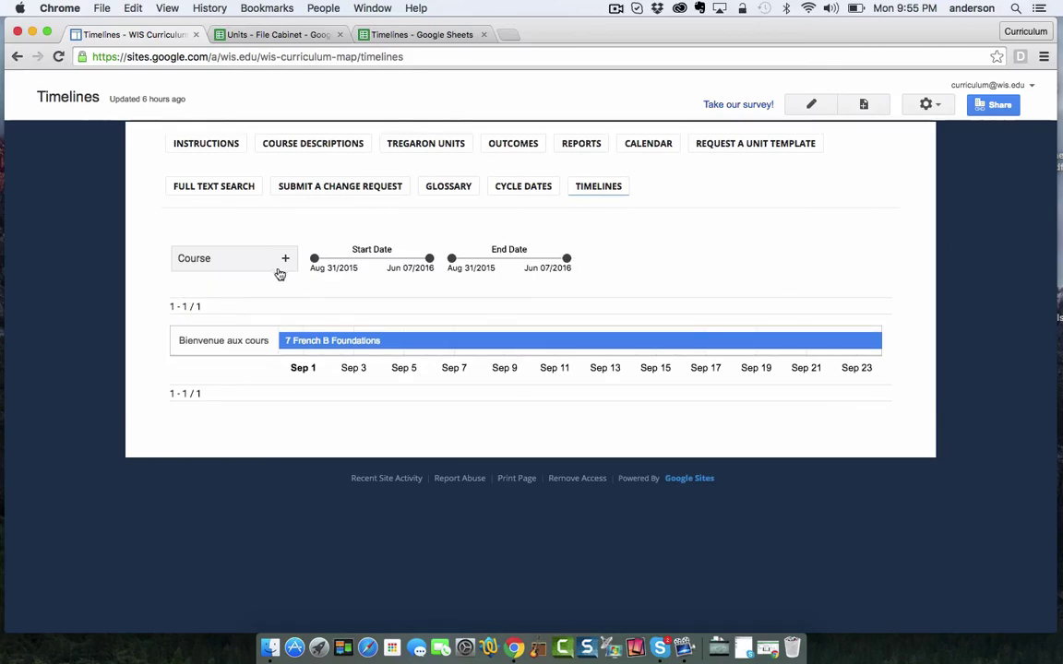
- Try filtering to 6th Visual Art, then clear it to show all 591 units
{"action": "left_click", "coordinate": [284, 258]}
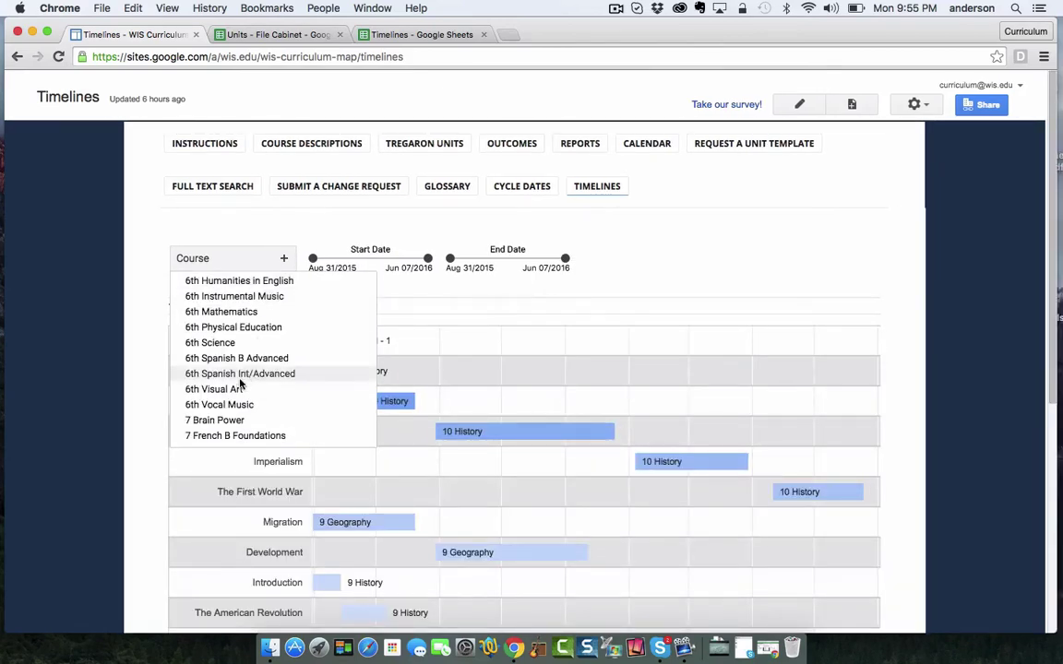
{"action": "left_click", "coordinate": [205, 389]}
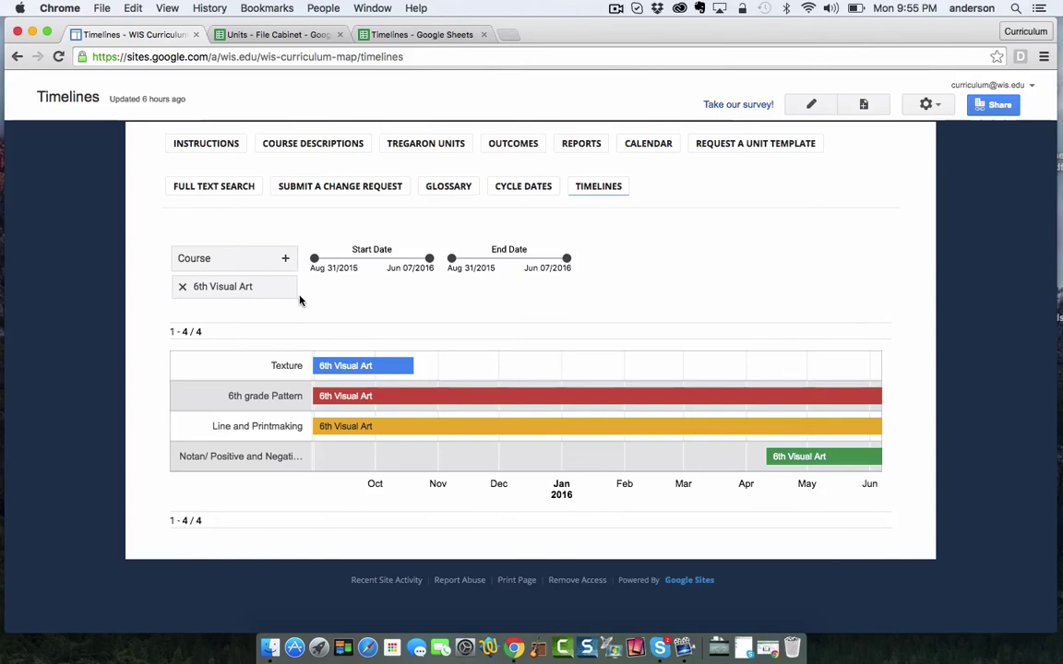
{"action": "left_click", "coordinate": [183, 287]}
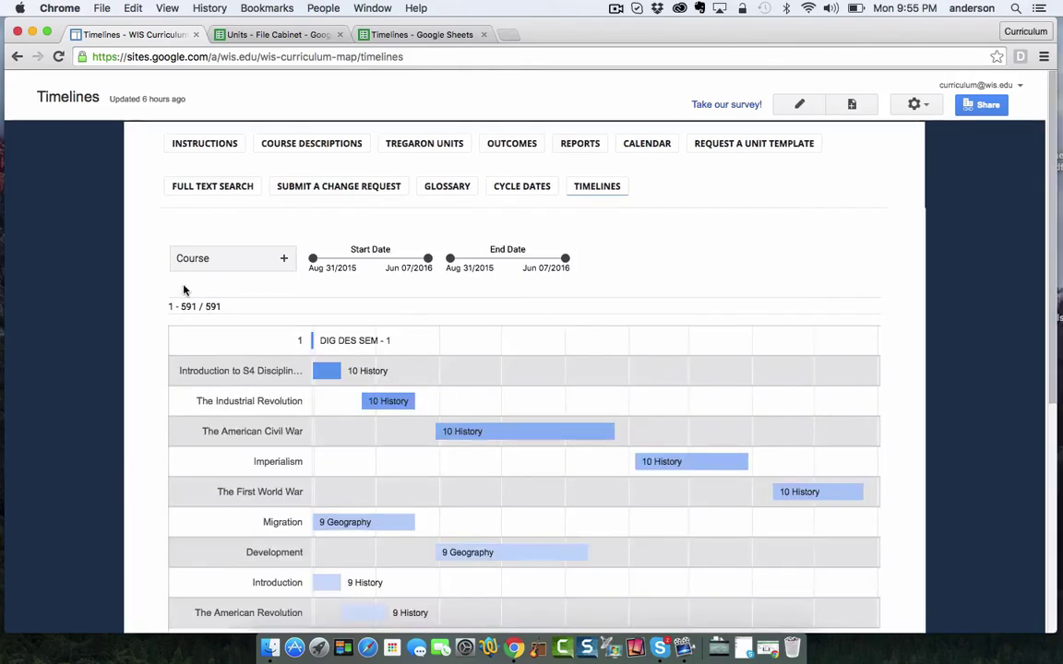
{"action": "scroll", "coordinate": [624, 572], "scroll_direction": "down", "scroll_amount": 1}
{"action": "scroll", "coordinate": [623, 574], "scroll_direction": "down", "scroll_amount": 1}
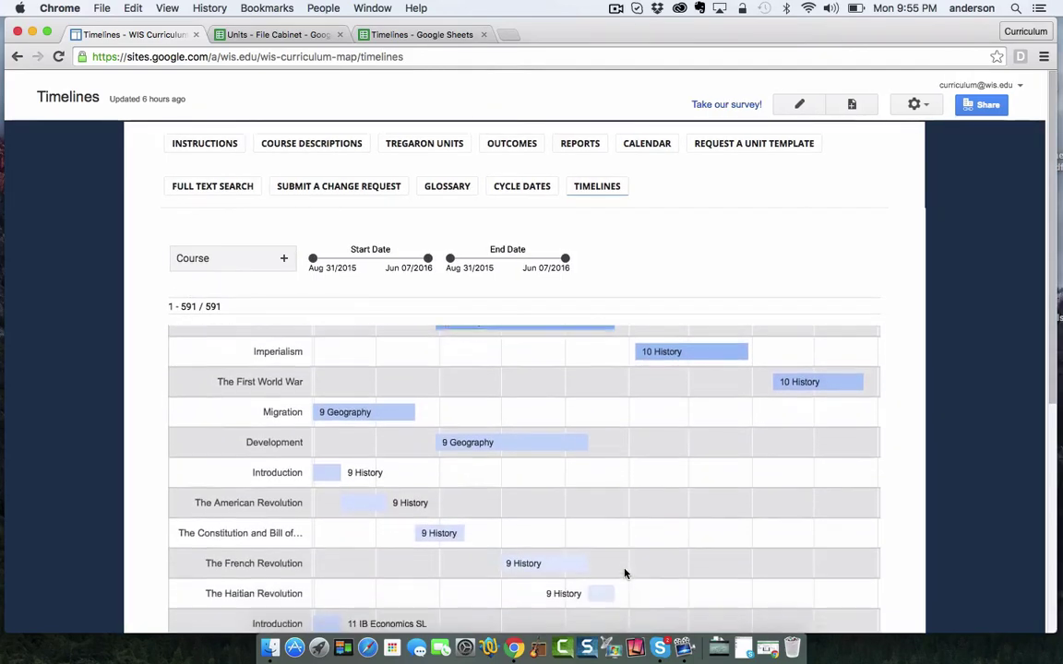